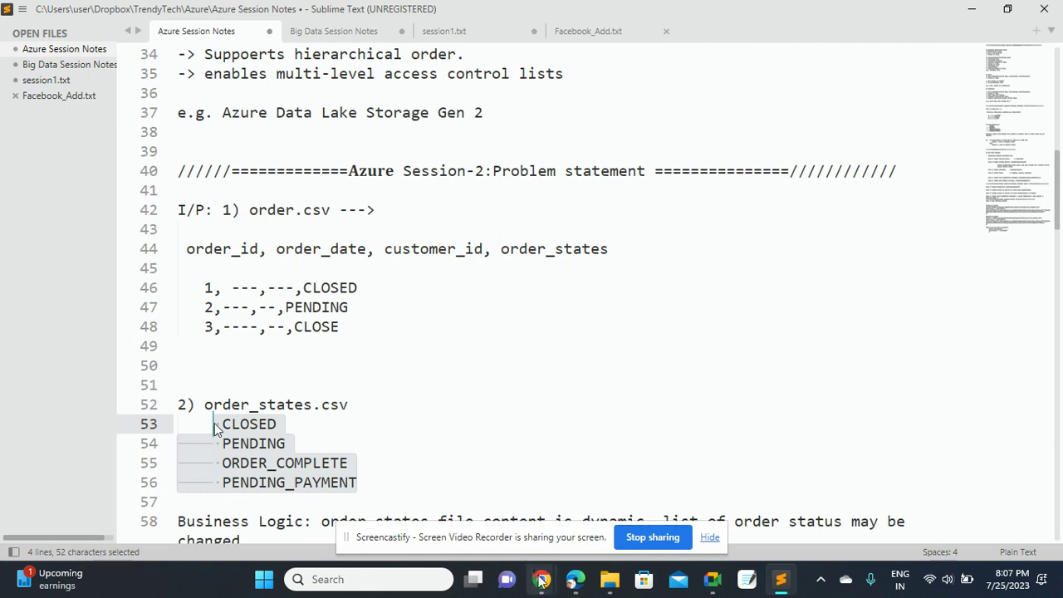
# Leave the Sublime Text notes and bring the Chrome browser window to the front
pyautogui.click(541, 579)
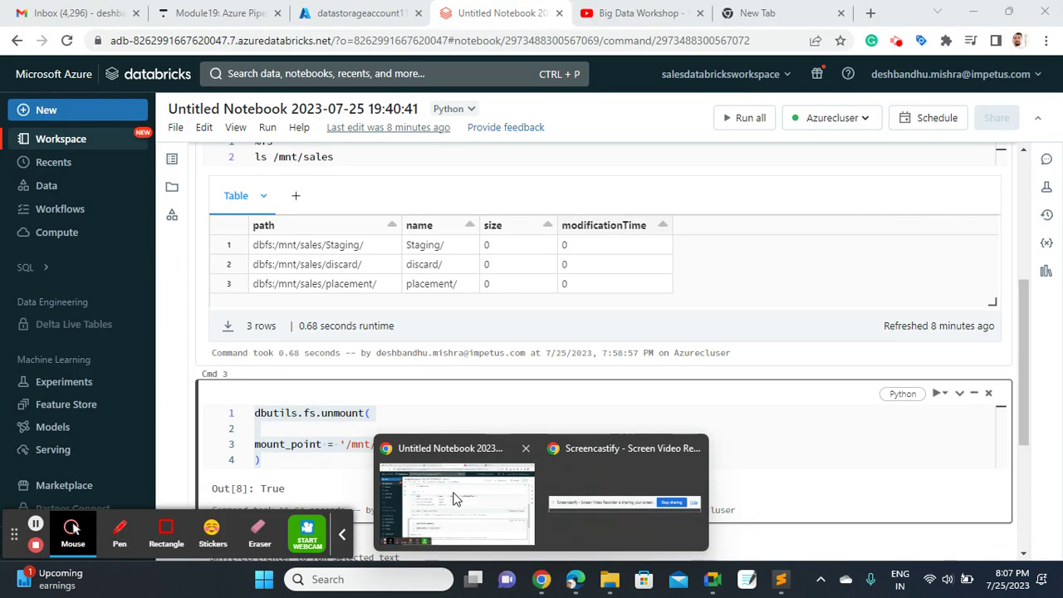
pyautogui.click(455, 499)
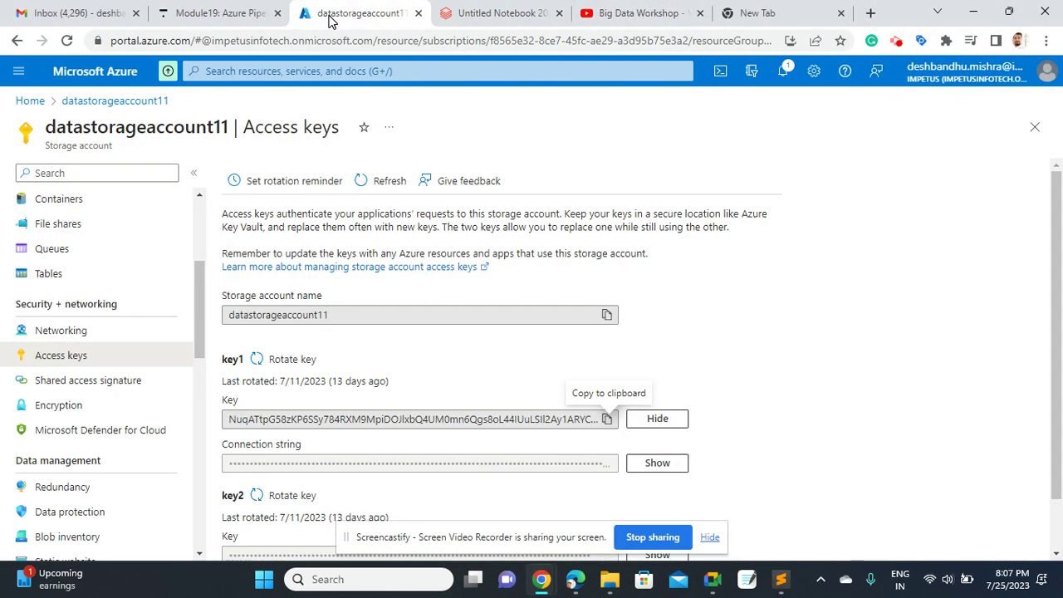
# From the portal home, search 'sql', open SQL databases and start a new database
pyautogui.click(357, 13)
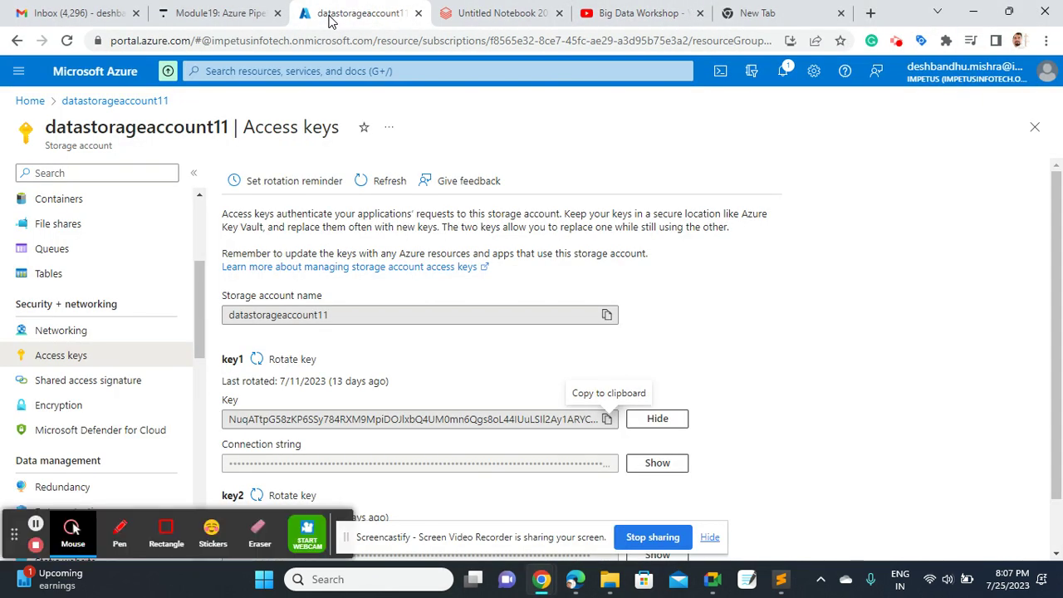
pyautogui.click(29, 101)
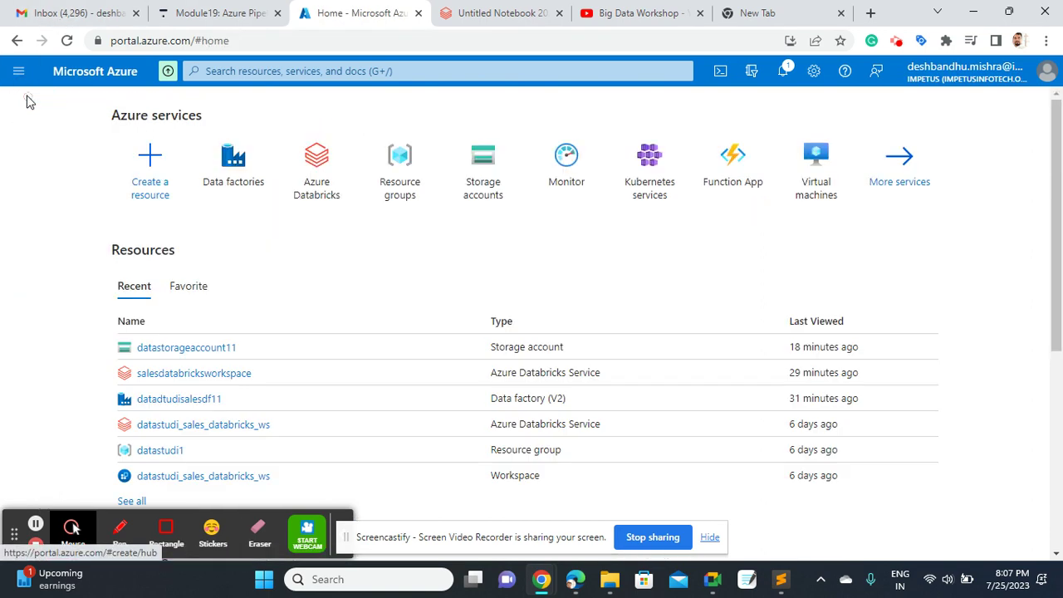
pyautogui.click(219, 70)
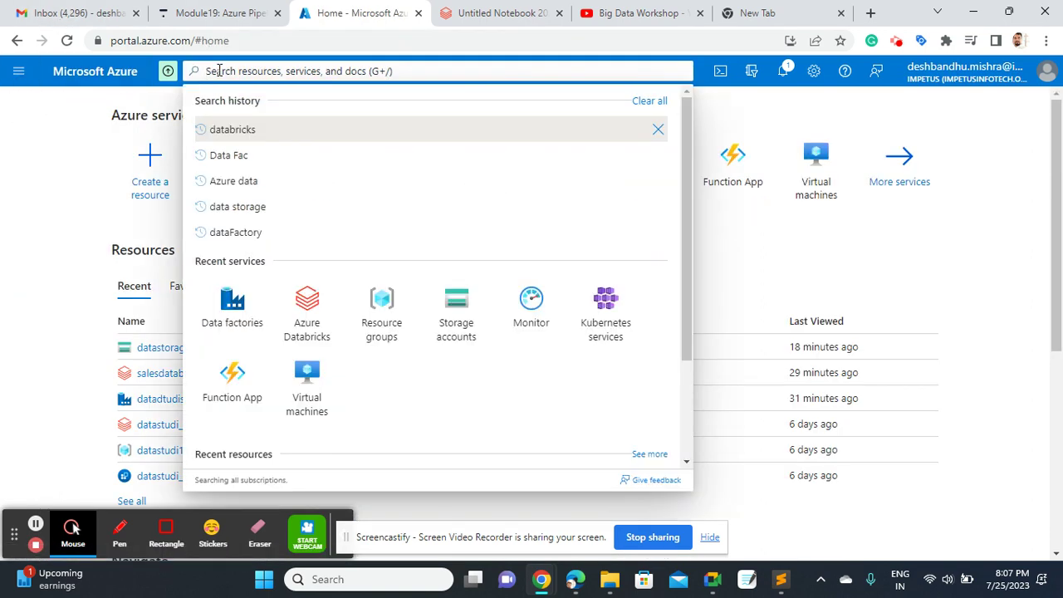
pyautogui.write('A')
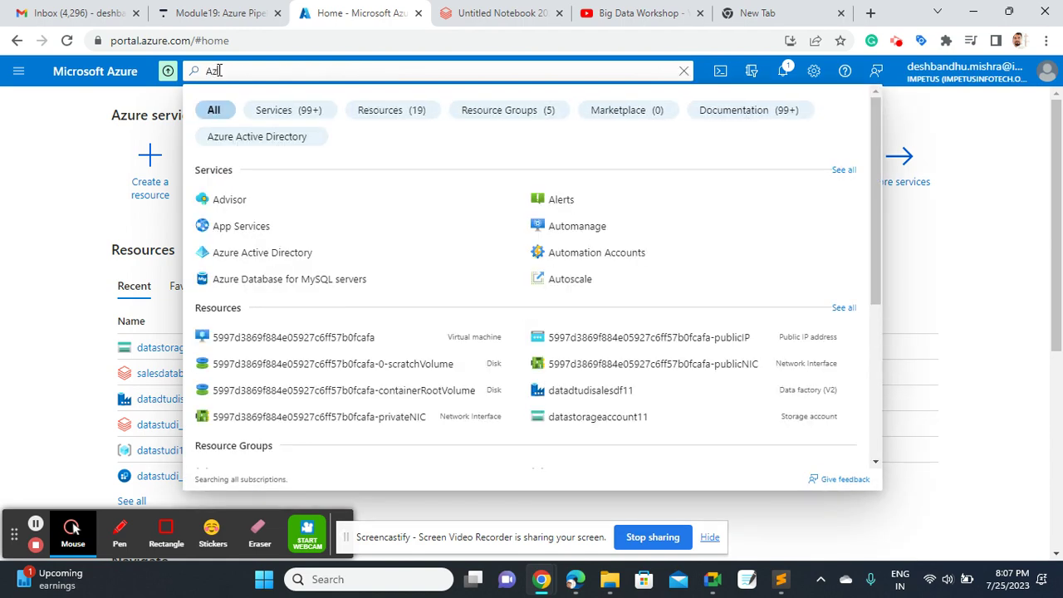
pyautogui.press('BackSpace')
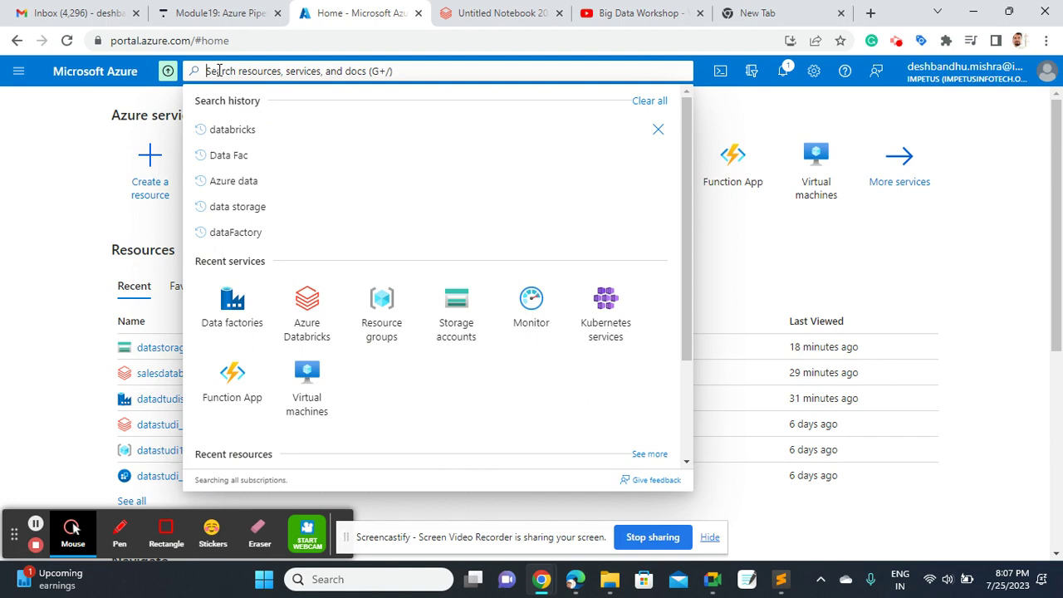
pyautogui.write('sql')
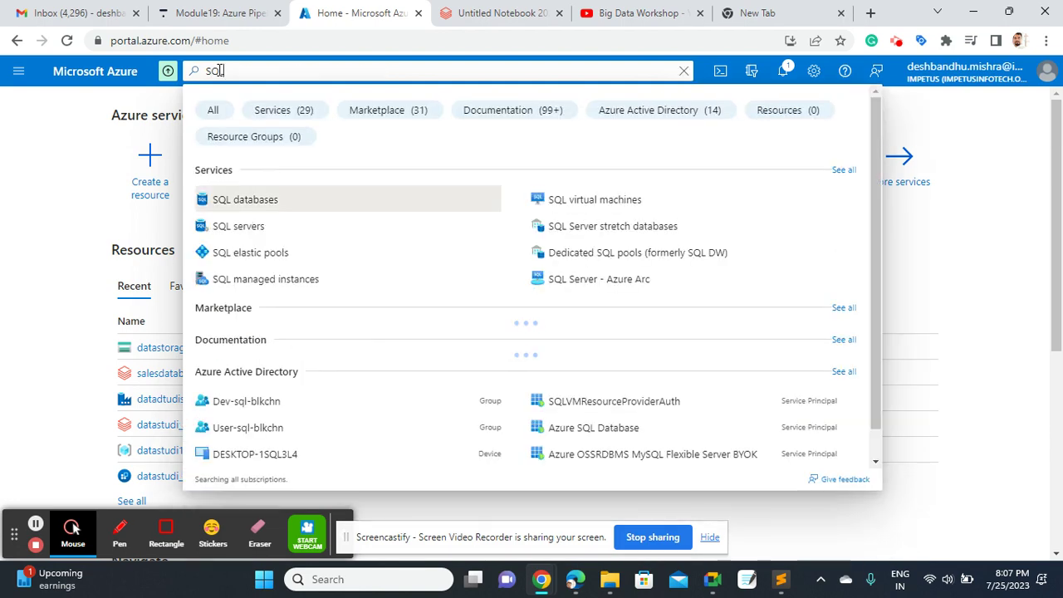
pyautogui.click(240, 209)
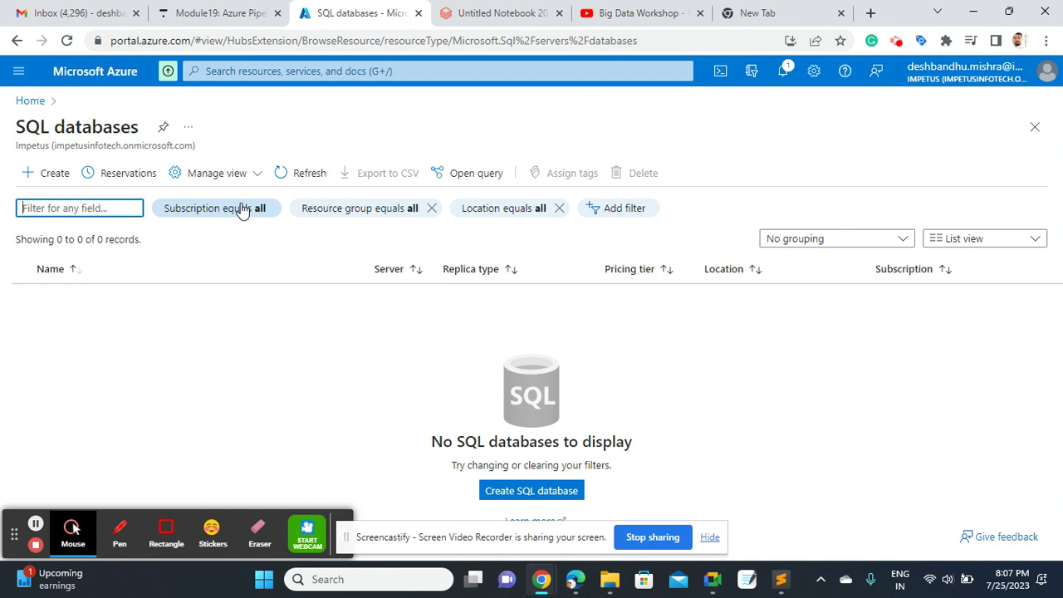
pyautogui.click(48, 172)
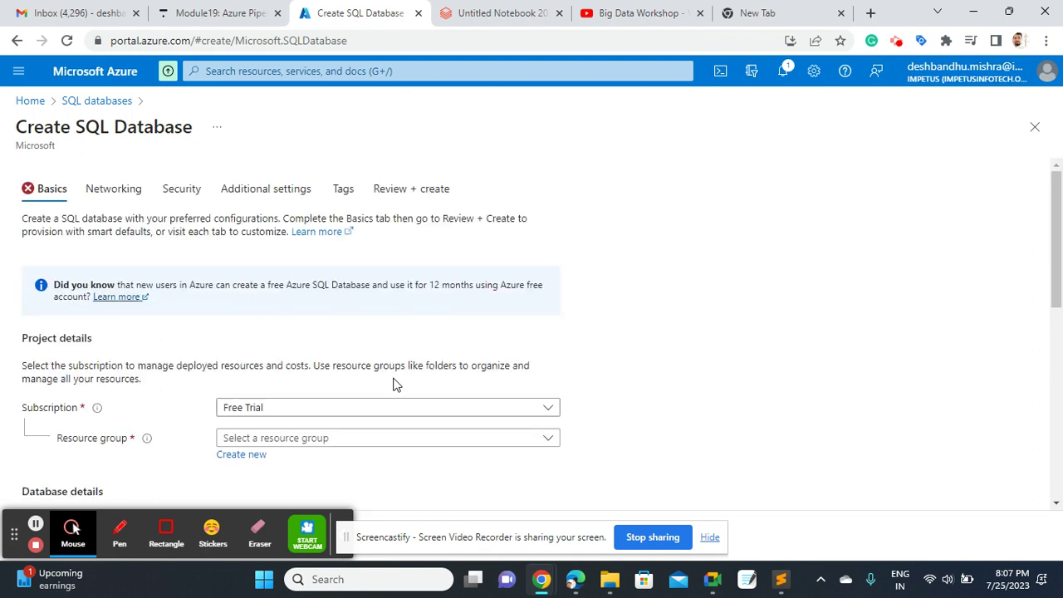
pyautogui.click(783, 587)
# Add a //===== separator line on line 118 at the end of the notes
pyautogui.click(432, 470)
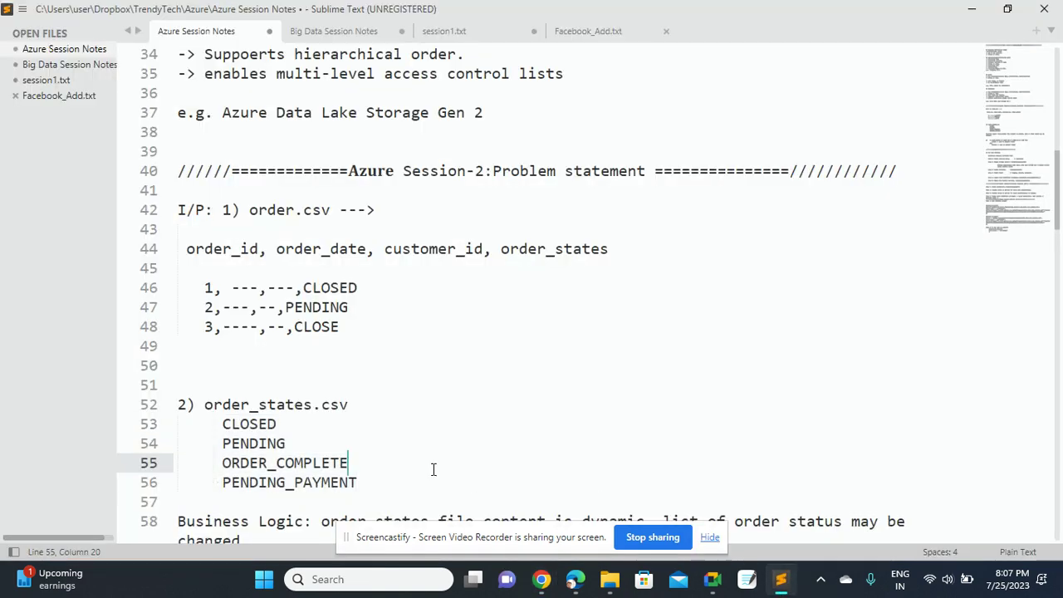
pyautogui.press('Down')
pyautogui.press('Down')
pyautogui.press('Down')
pyautogui.press('Down')
pyautogui.press('Down')
pyautogui.press('Down')
pyautogui.press('Down')
pyautogui.press('Down')
pyautogui.press('Down')
pyautogui.press('Down')
pyautogui.press('Down')
pyautogui.press('Down')
pyautogui.press('Down')
pyautogui.press('Down')
pyautogui.press('Down')
pyautogui.press('Down')
pyautogui.press('Down')
pyautogui.press('Down')
pyautogui.press('Down')
pyautogui.press('Down')
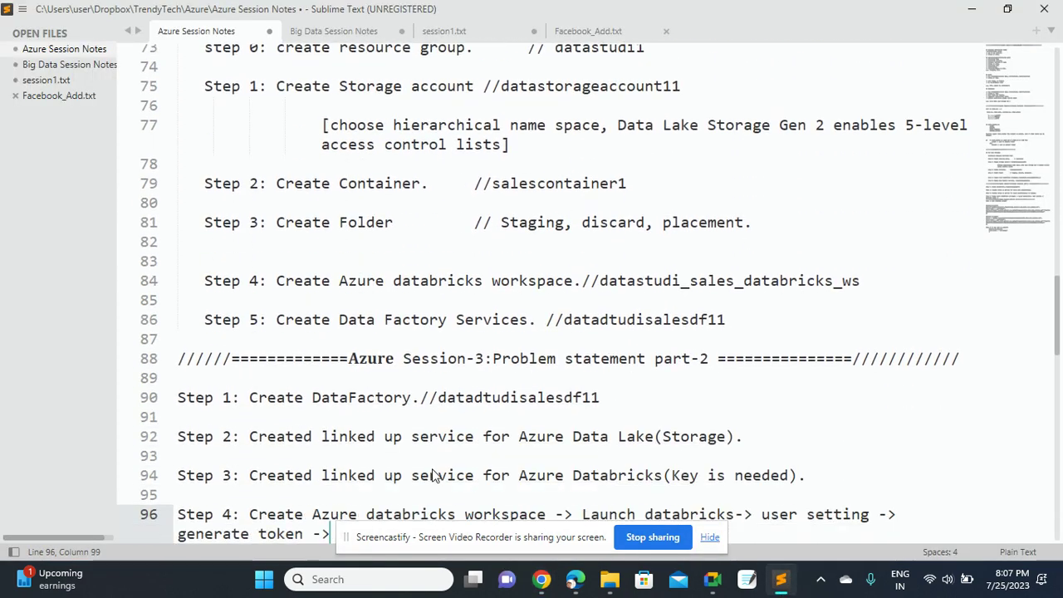
pyautogui.press('Down')
pyautogui.press('Down')
pyautogui.press('Down')
pyautogui.press('Down')
pyautogui.press('Down')
pyautogui.press('Down')
pyautogui.press('Down')
pyautogui.press('Down')
pyautogui.press('Down')
pyautogui.press('Down')
pyautogui.press('Down')
pyautogui.press('Down')
pyautogui.press('Down')
pyautogui.press('Down')
pyautogui.press('Down')
pyautogui.press('Down')
pyautogui.press('Down')
pyautogui.press('Down')
pyautogui.press('Down')
pyautogui.press('Down')
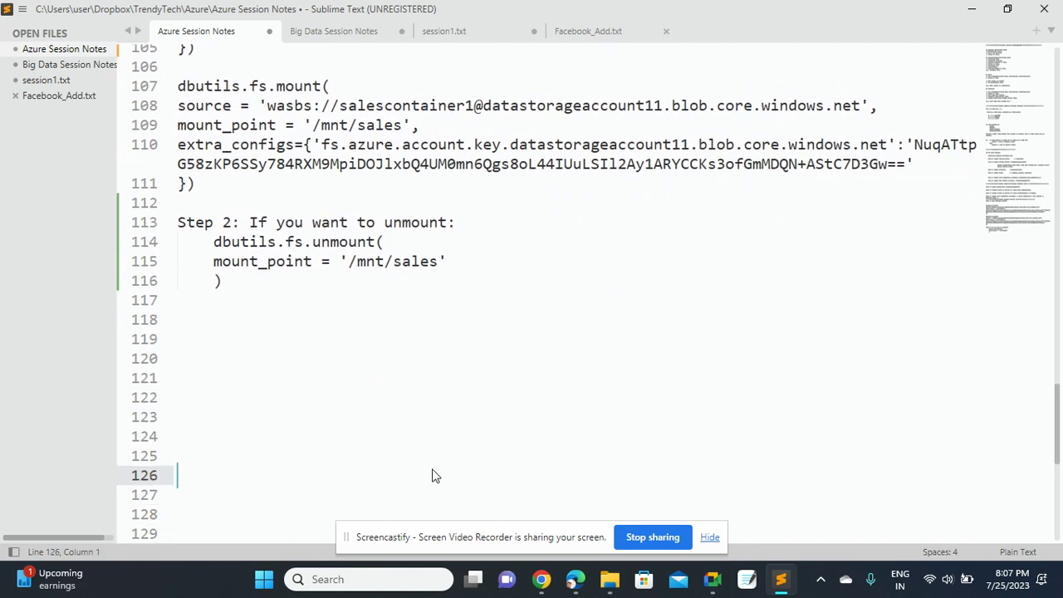
pyautogui.press('Up')
pyautogui.press('Up')
pyautogui.press('Up')
pyautogui.press('Up')
pyautogui.press('Up')
pyautogui.press('Up')
pyautogui.press('Up')
pyautogui.press('Up')
pyautogui.press('Up')
pyautogui.press('Up')
pyautogui.press('Up')
pyautogui.press('Up')
pyautogui.press('Up')
pyautogui.press('Up')
pyautogui.press('Down')
pyautogui.press('Down')
pyautogui.press('Down')
pyautogui.press('Down')
pyautogui.press('Down')
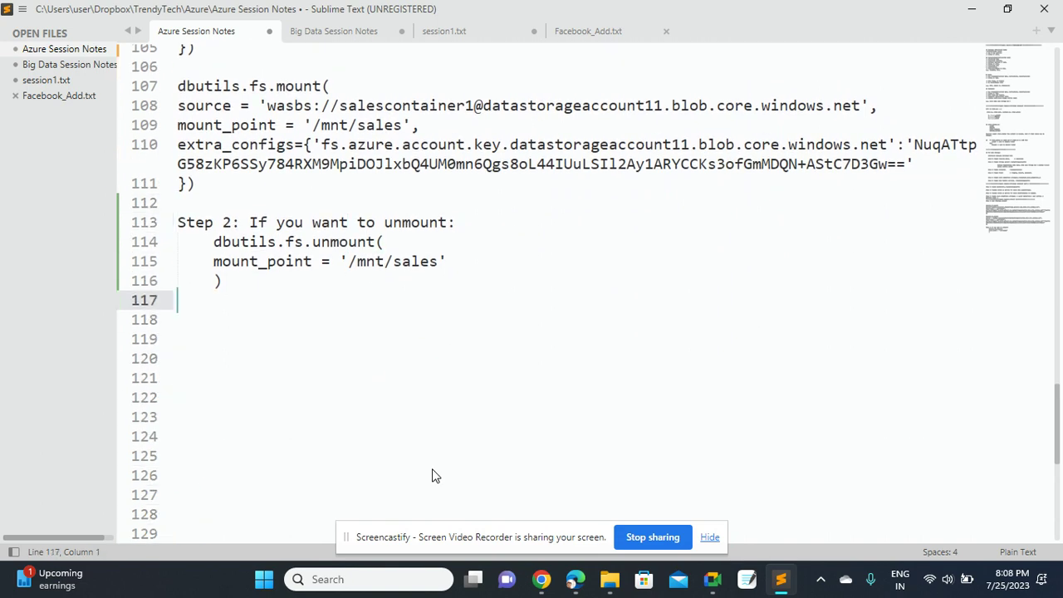
pyautogui.press('Down')
pyautogui.write('//=')
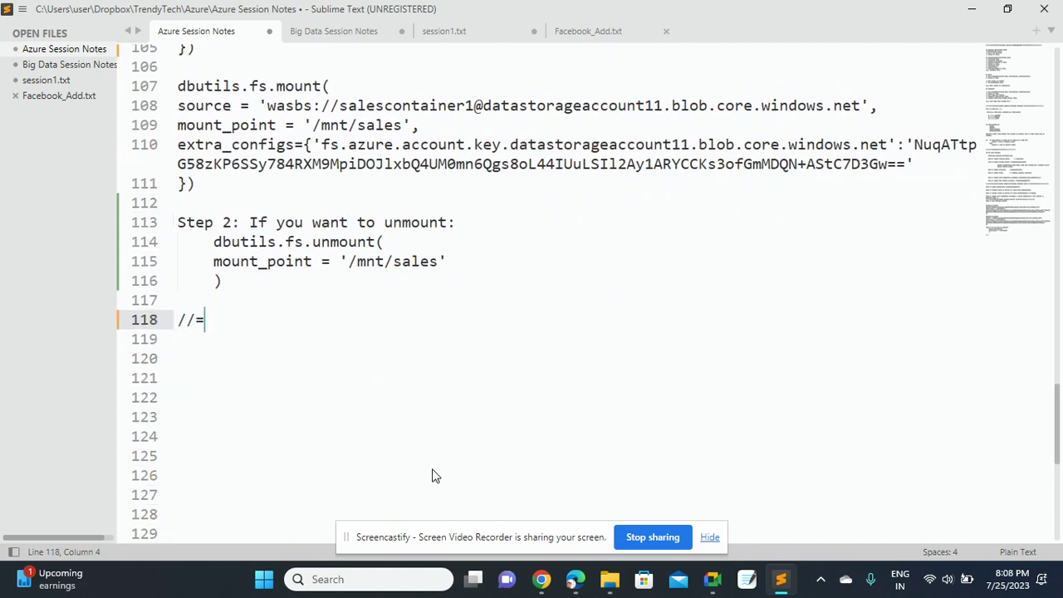
pyautogui.write('====================================================')
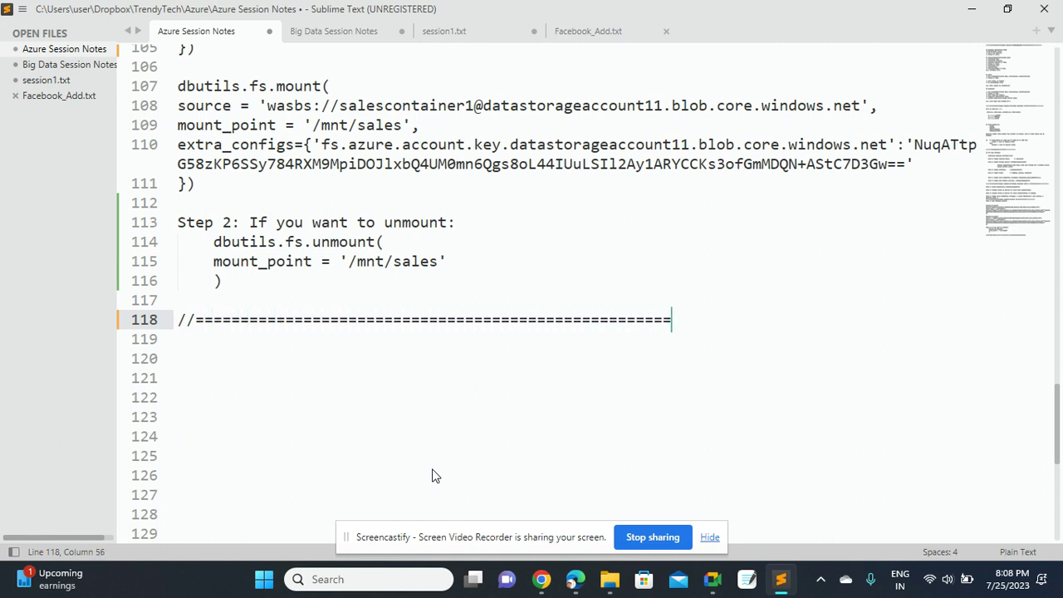
pyautogui.press('Return')
pyautogui.press('Down')
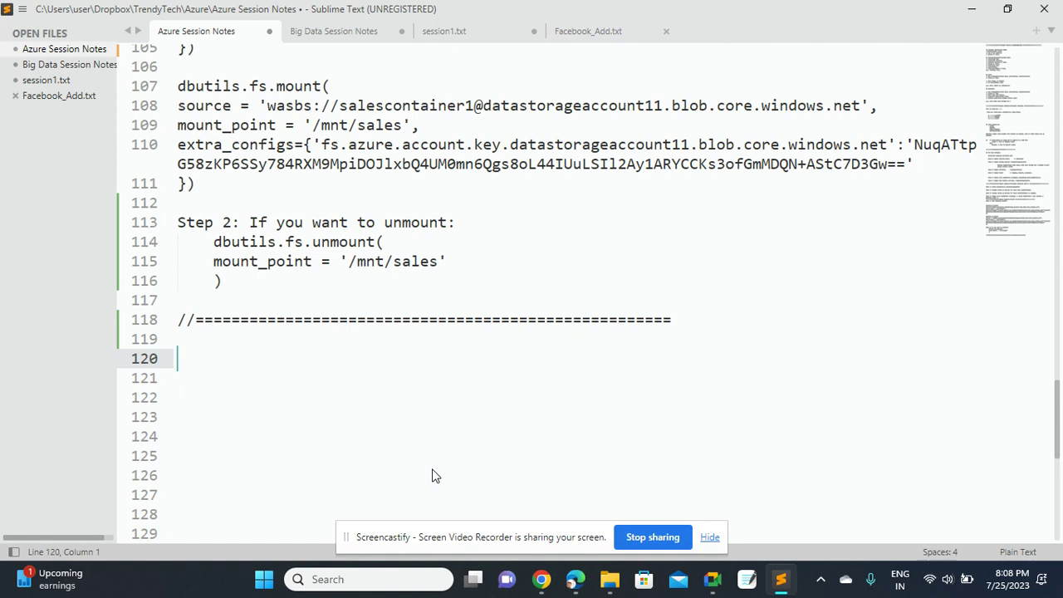
# Type 'Step 1: Create Azure SQL Database.' below the separator
pyautogui.write('Step 1')
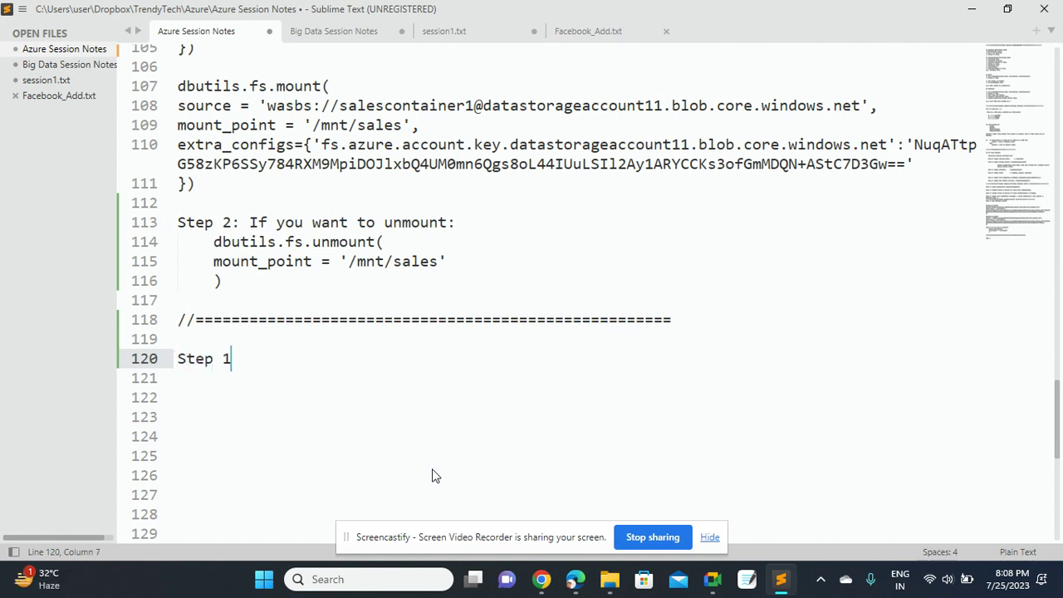
pyautogui.write(': Create A')
pyautogui.press('BackSpace')
pyautogui.write('Azure ')
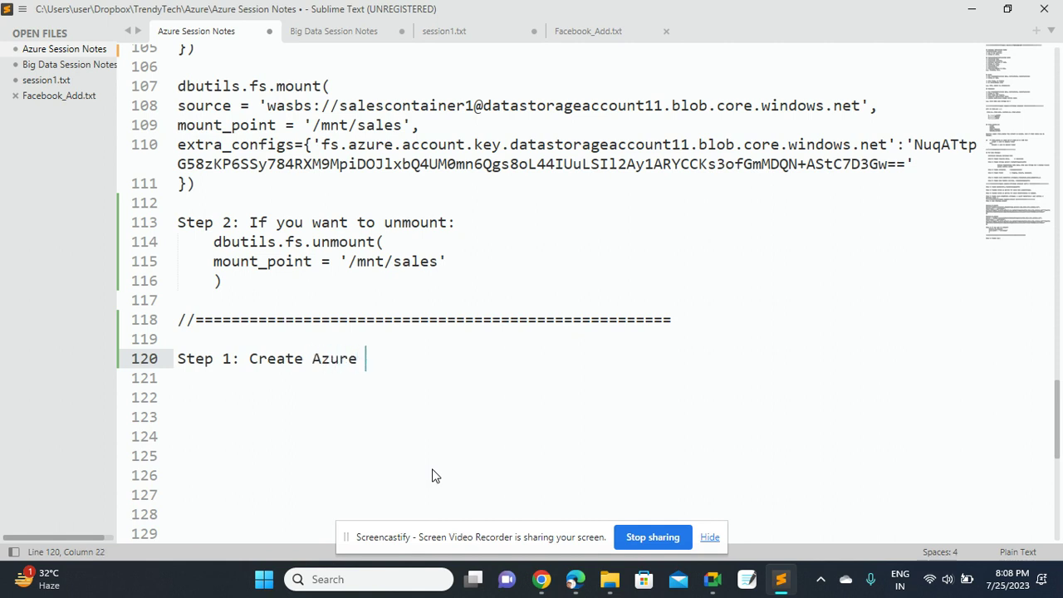
pyautogui.write('SQL')
pyautogui.write('Database')
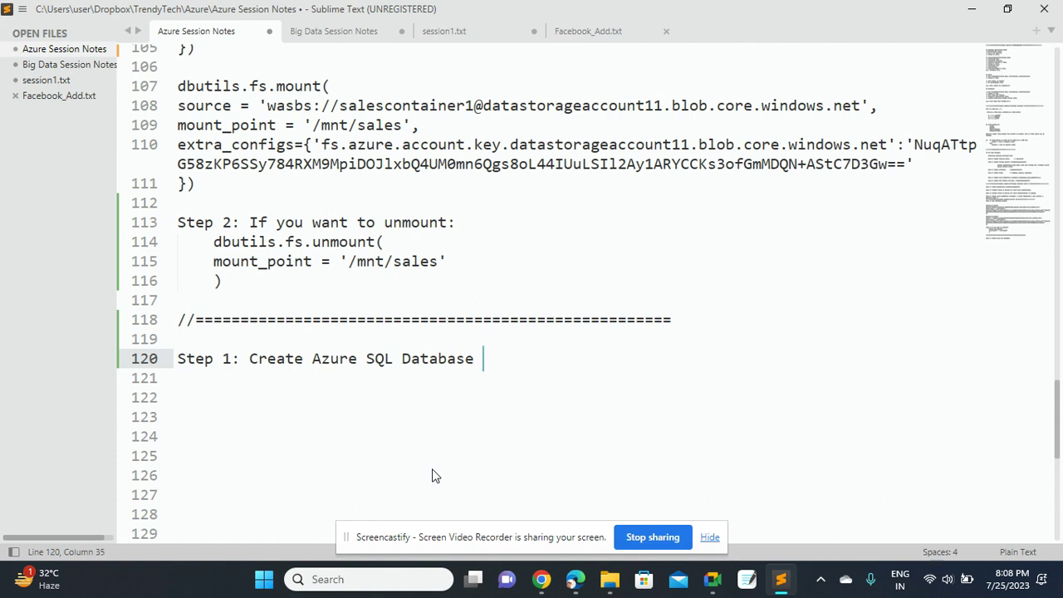
pyautogui.press('BackSpace')
pyautogui.write('.')
pyautogui.press('Return')
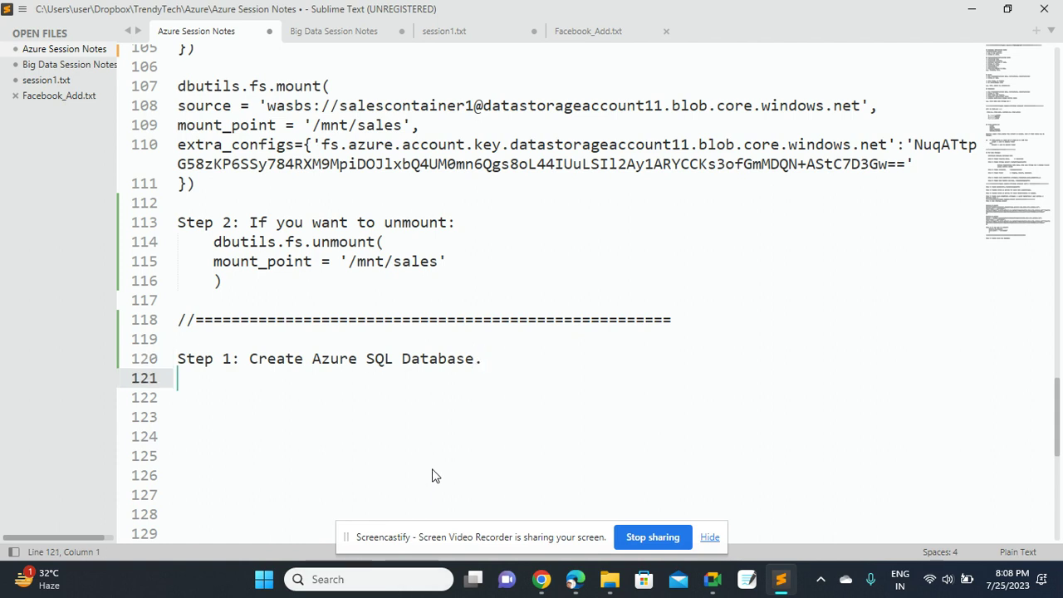
# Back in the Create SQL Database form, select resource group datastudi1
pyautogui.moveTo(541, 579)
pyautogui.click(432, 479)
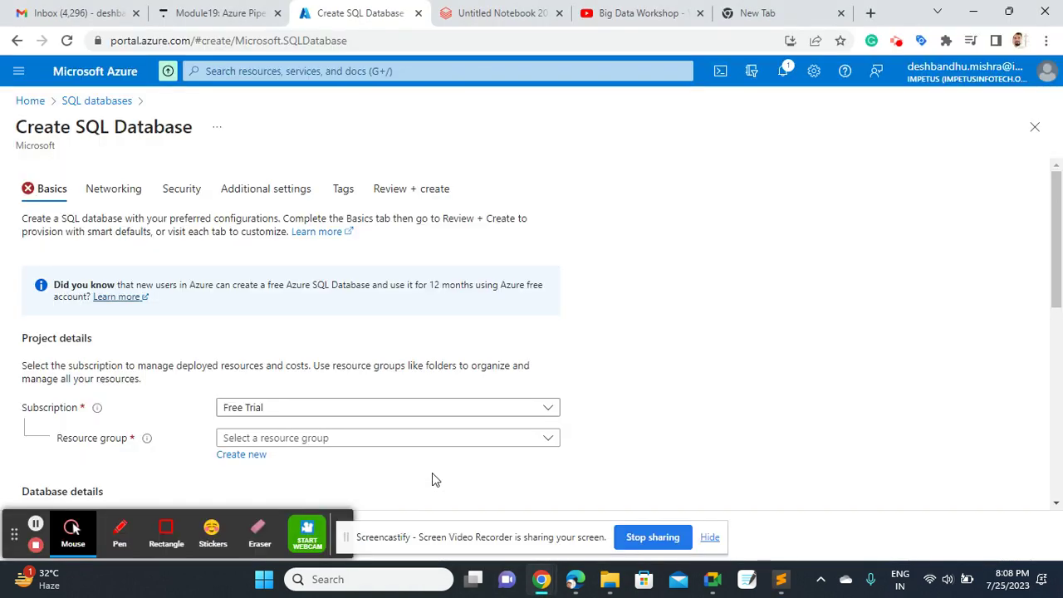
pyautogui.scroll(-3, 1049, 221)
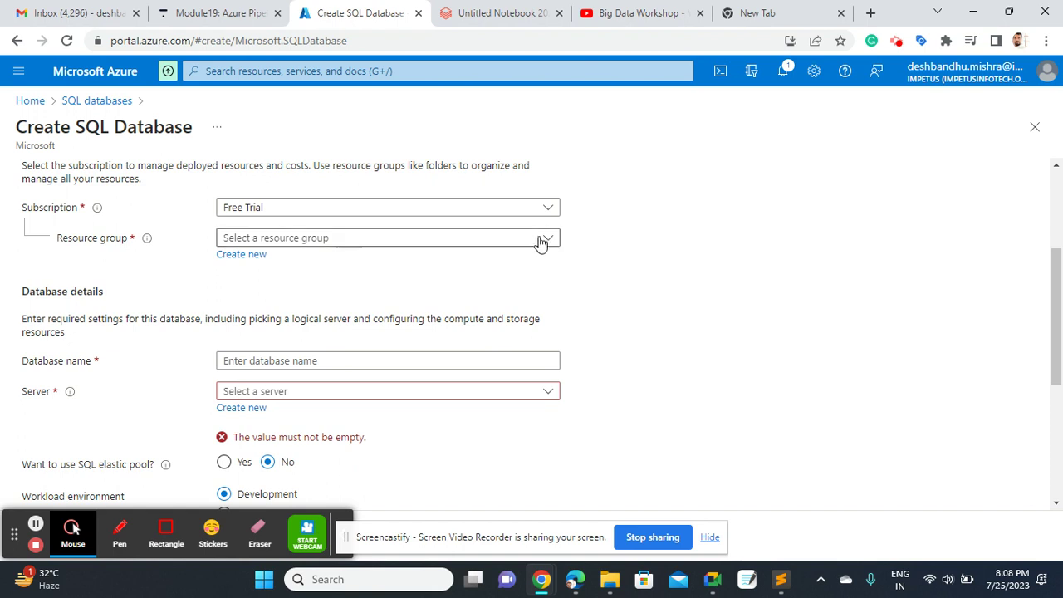
pyautogui.click(541, 239)
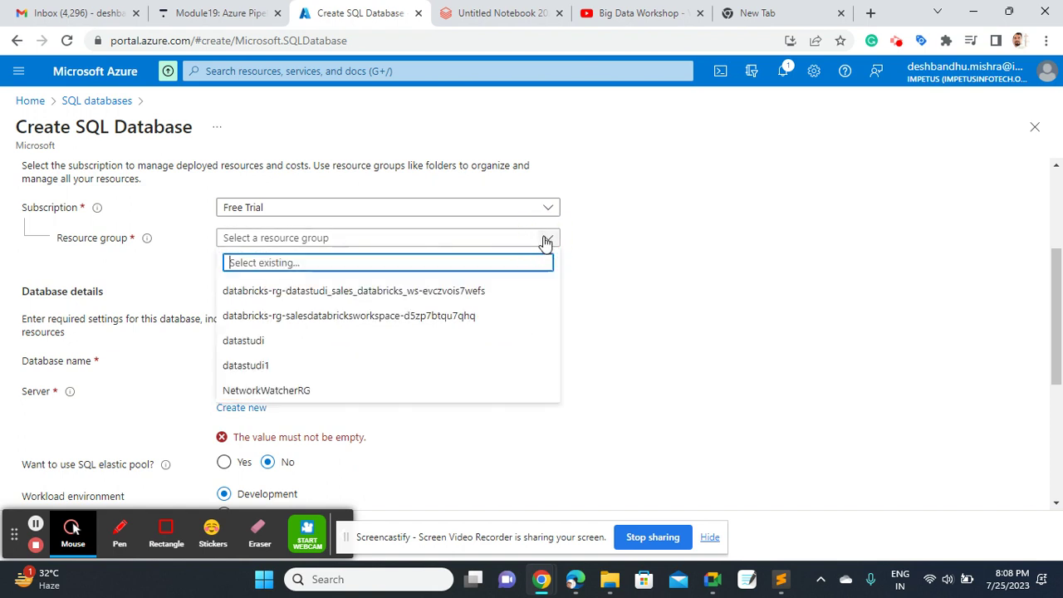
pyautogui.click(245, 366)
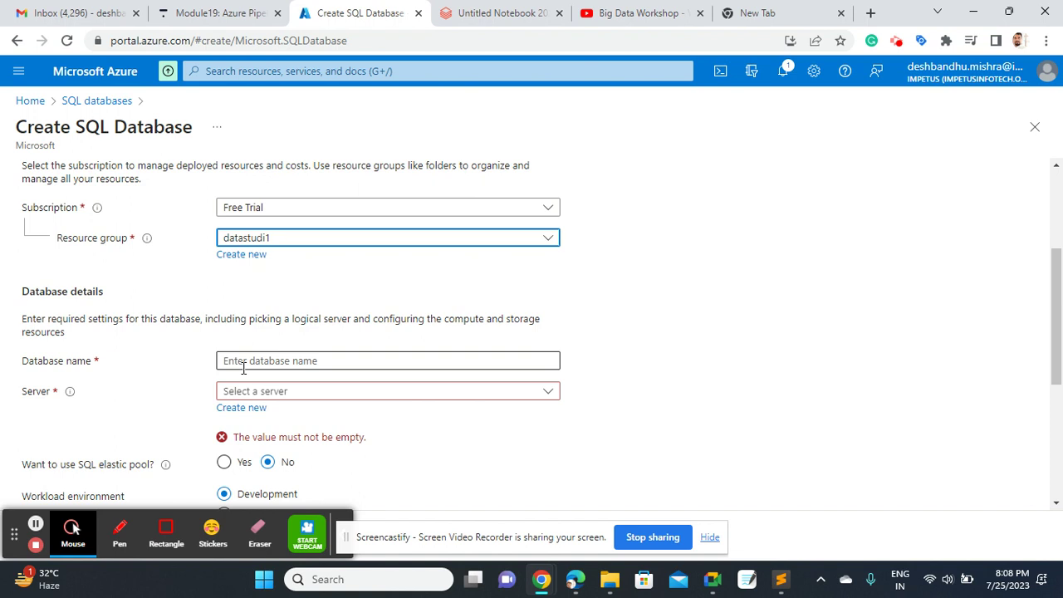
# Dismiss the database name suggestions and hide the Screencastify sharing bar
pyautogui.click(293, 366)
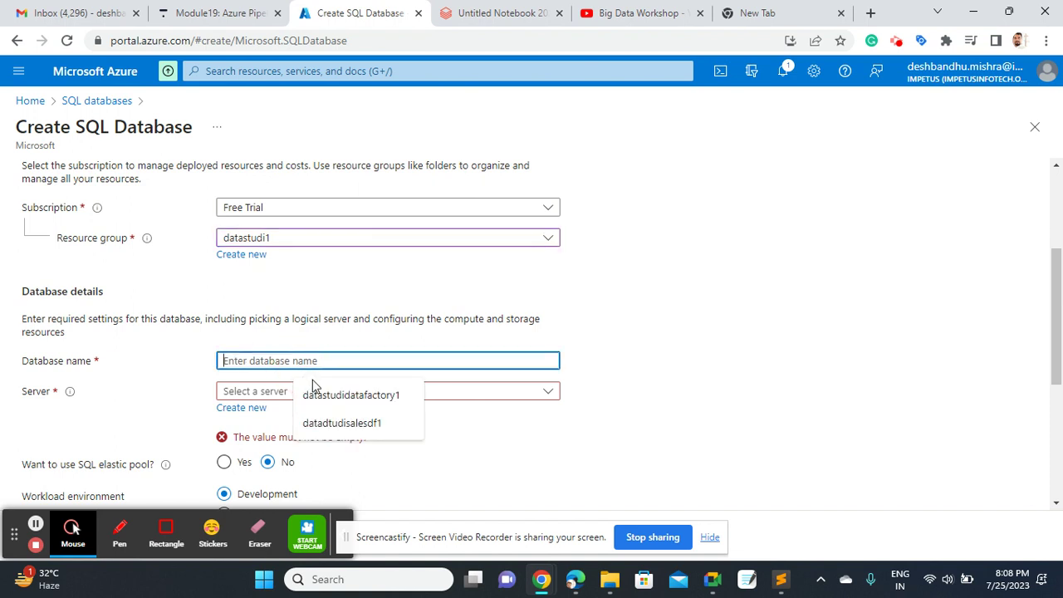
pyautogui.click(626, 415)
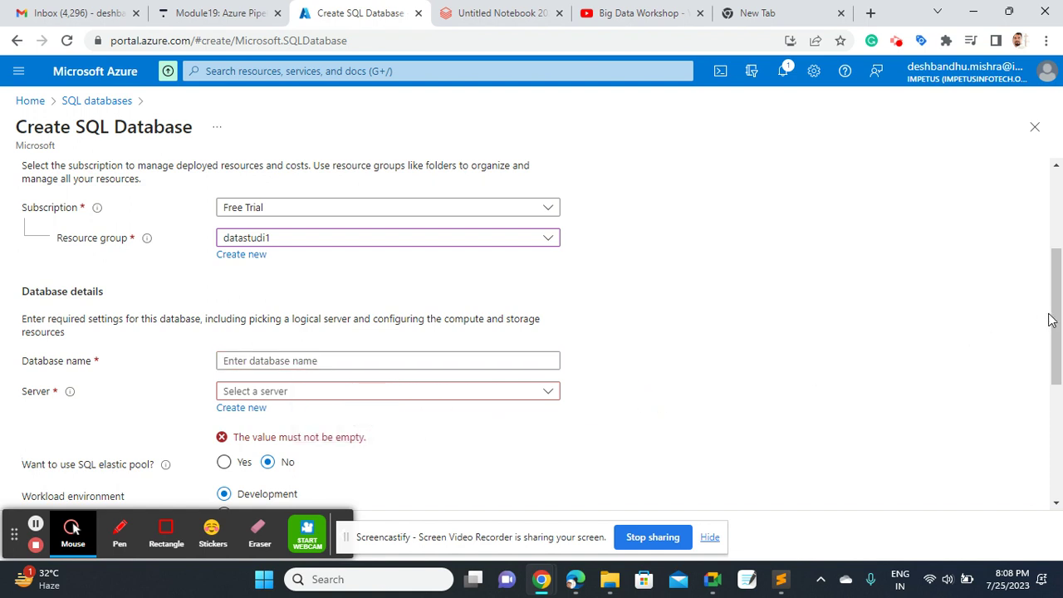
pyautogui.moveTo(1051, 320); pyautogui.dragTo(1051, 342)
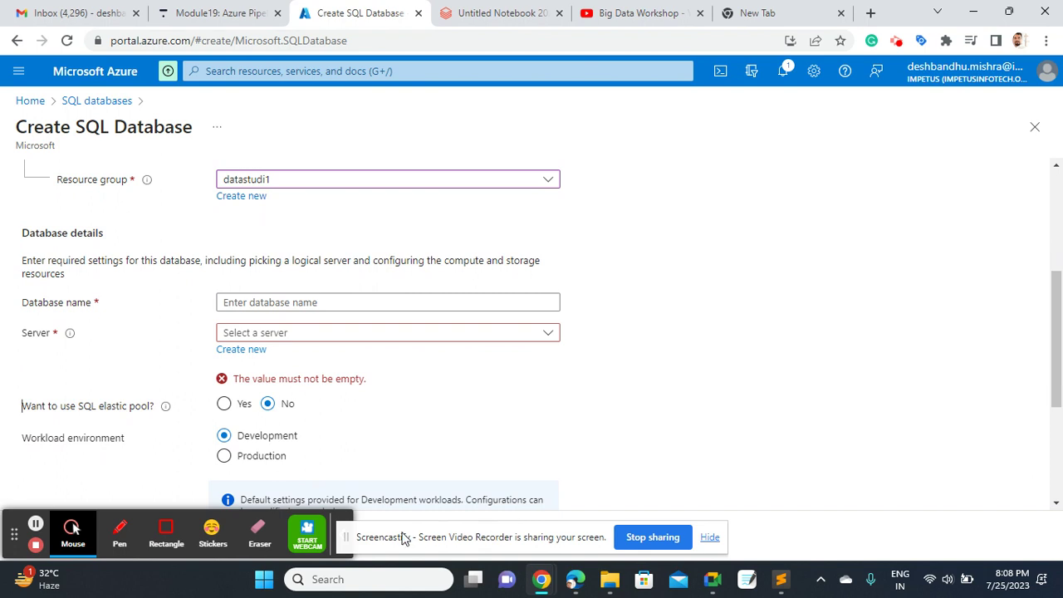
pyautogui.click(349, 541)
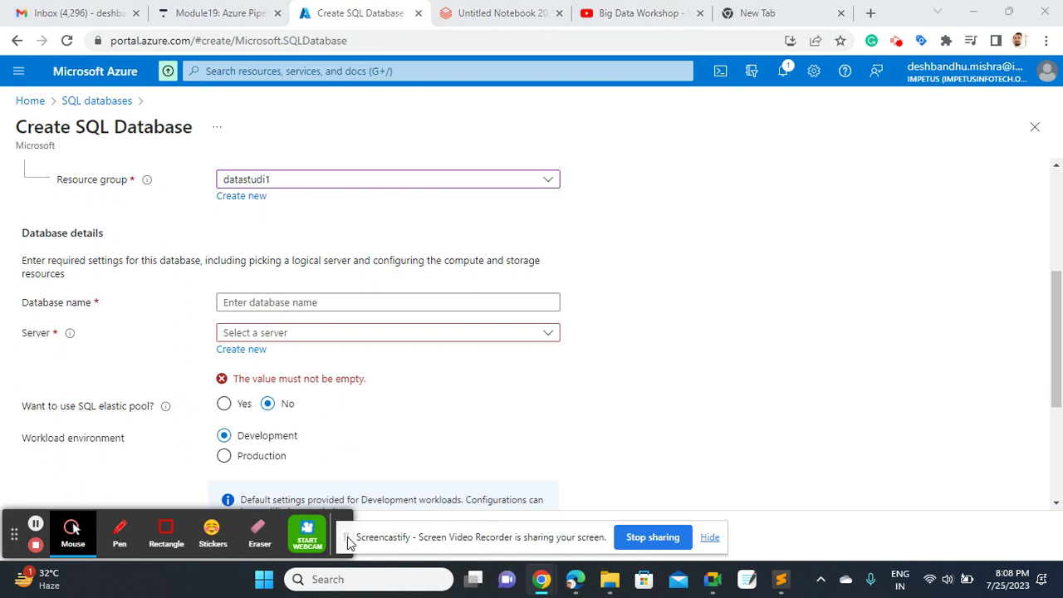
pyautogui.click(710, 537)
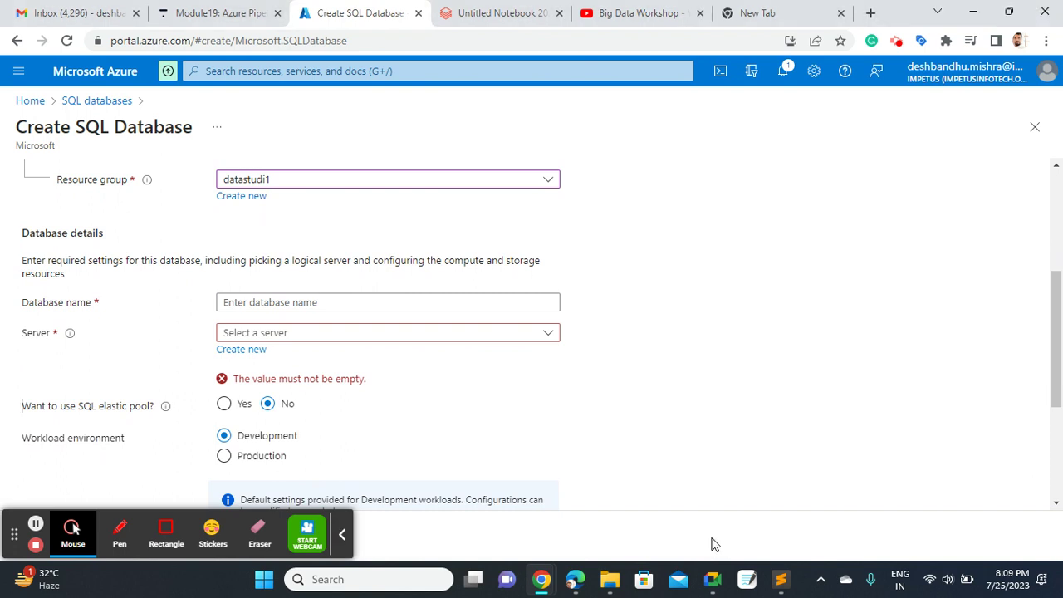
pyautogui.click(341, 534)
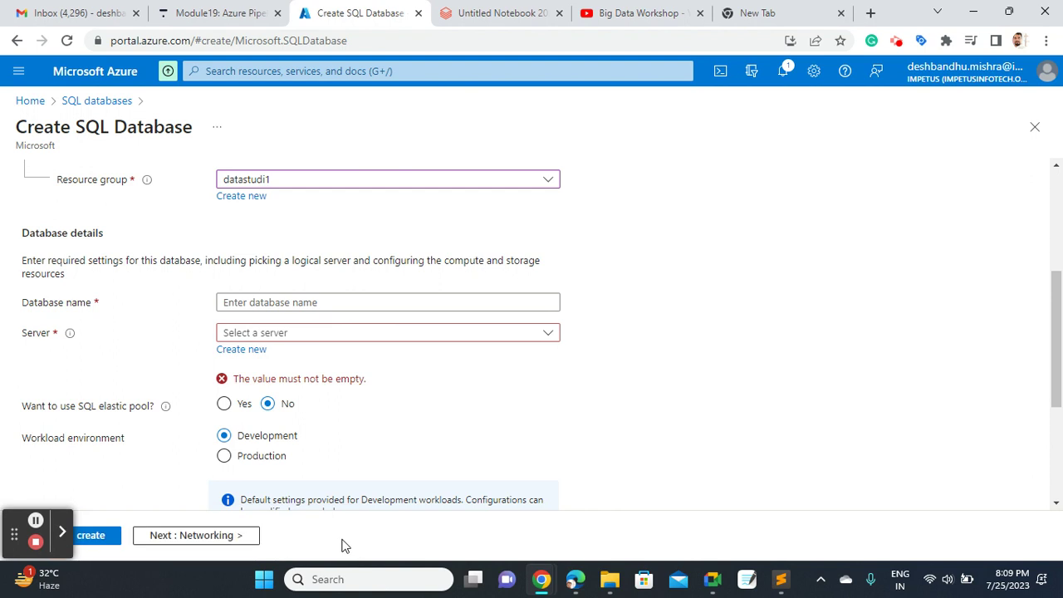
# Create a new server and type a draft lowercase server name
pyautogui.click(250, 351)
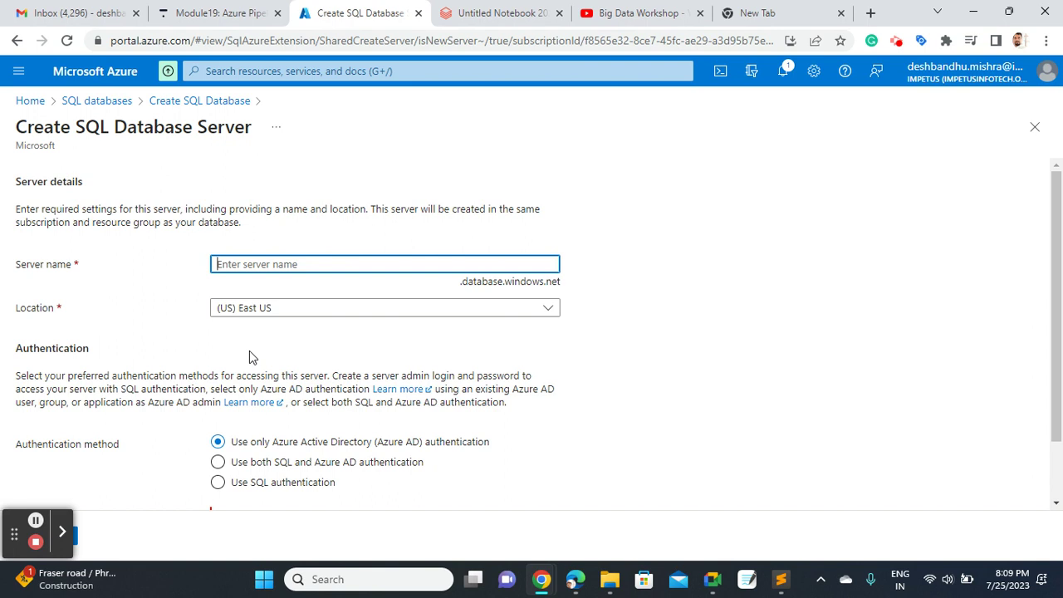
pyautogui.write('DB')
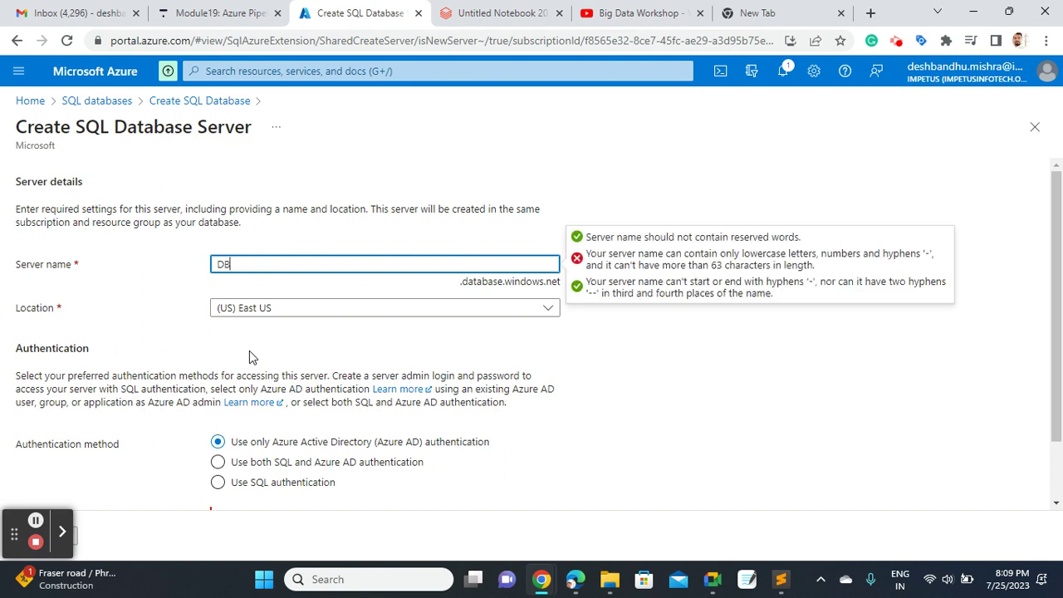
pyautogui.write('Server')
pyautogui.press('Left')
pyautogui.press('Left')
pyautogui.press('Left')
pyautogui.press('Left')
pyautogui.press('Left')
pyautogui.press('Left')
pyautogui.press('BackSpace')
pyautogui.press('BackSpace')
pyautogui.write('db')
pyautogui.press('Delete')
pyautogui.write('s')
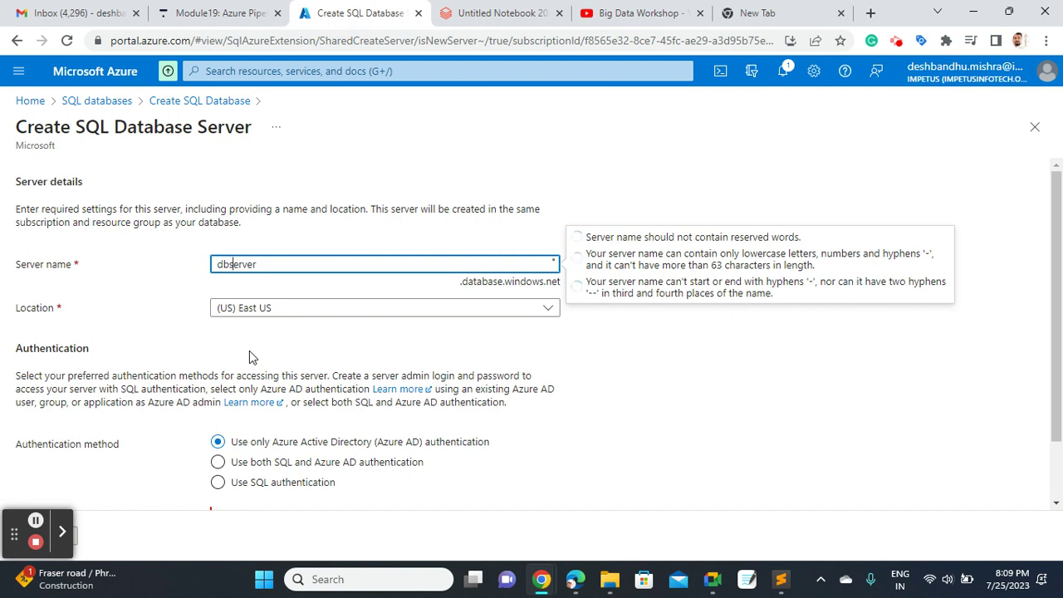
pyautogui.write('_')
pyautogui.press('BackSpace')
pyautogui.write('-')
pyautogui.press('BackSpace')
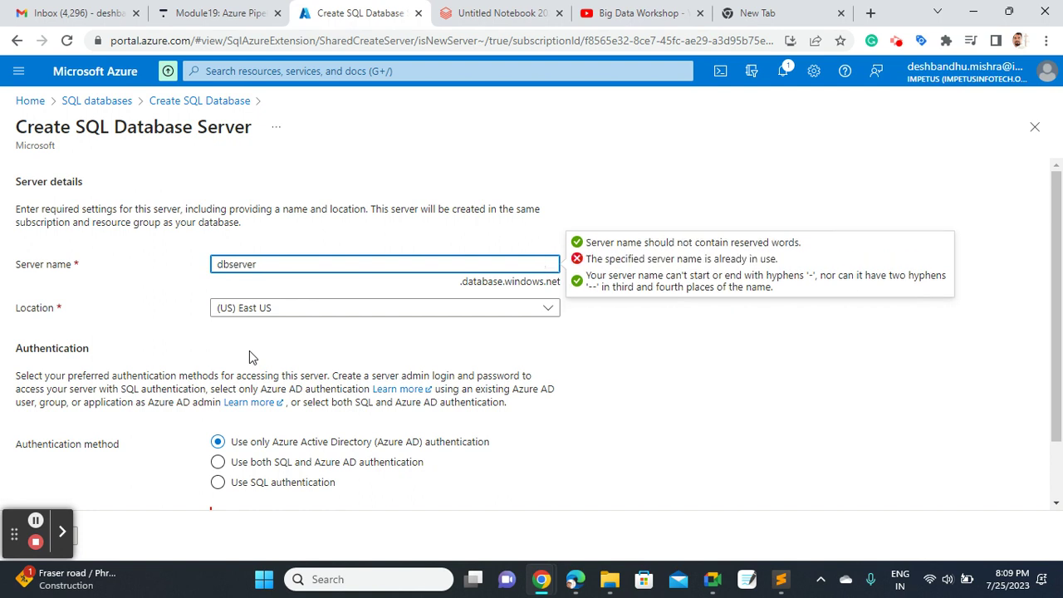
# Finalize the server name as salesdbserver11, confirmed available, and copy it
pyautogui.click(617, 393)
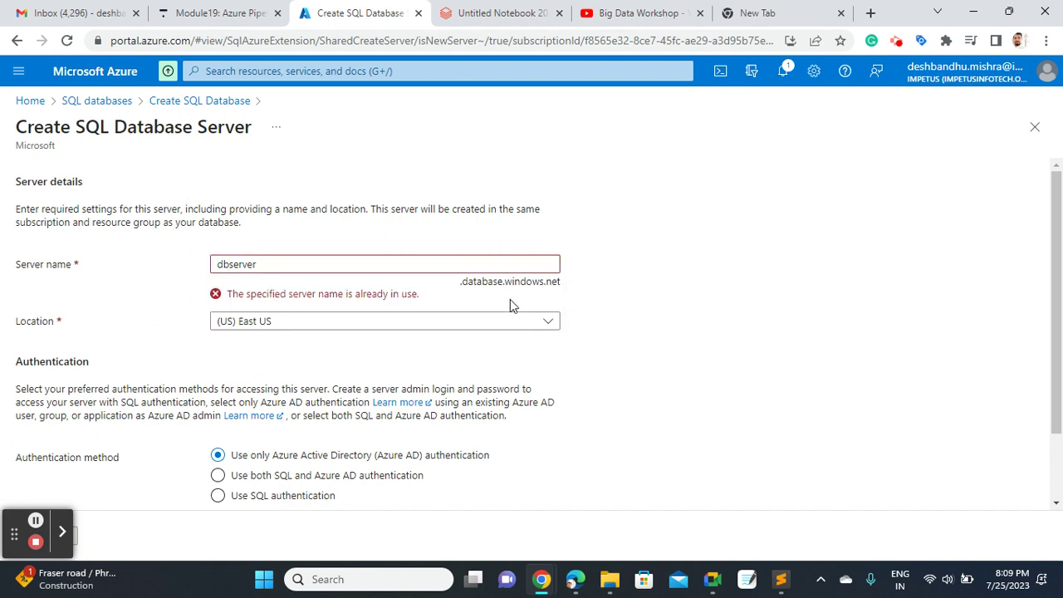
pyautogui.click(317, 264)
pyautogui.write('1')
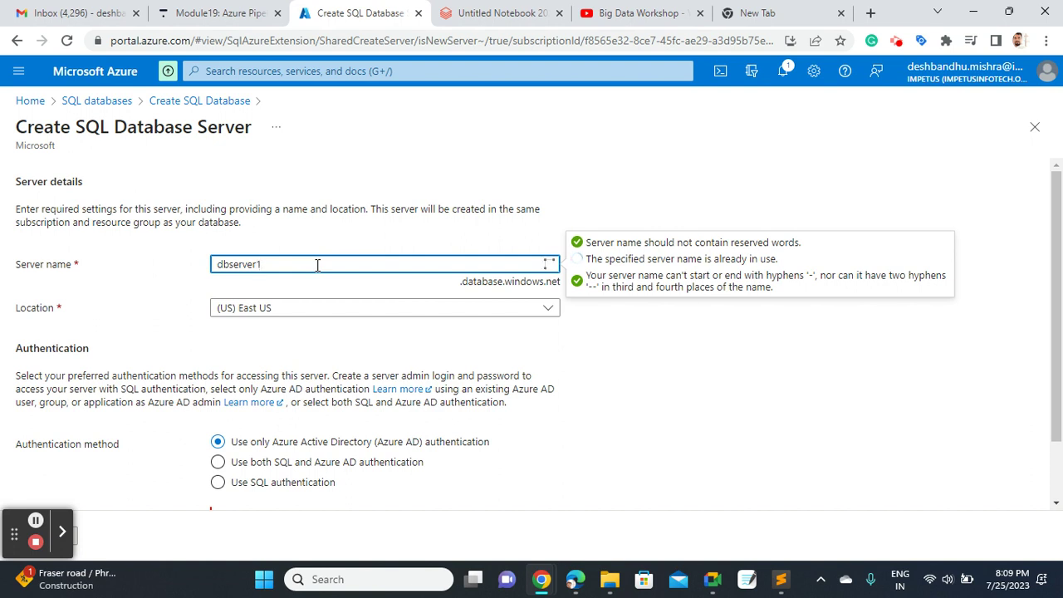
pyautogui.doubleClick(317, 264)
pyautogui.click(317, 265)
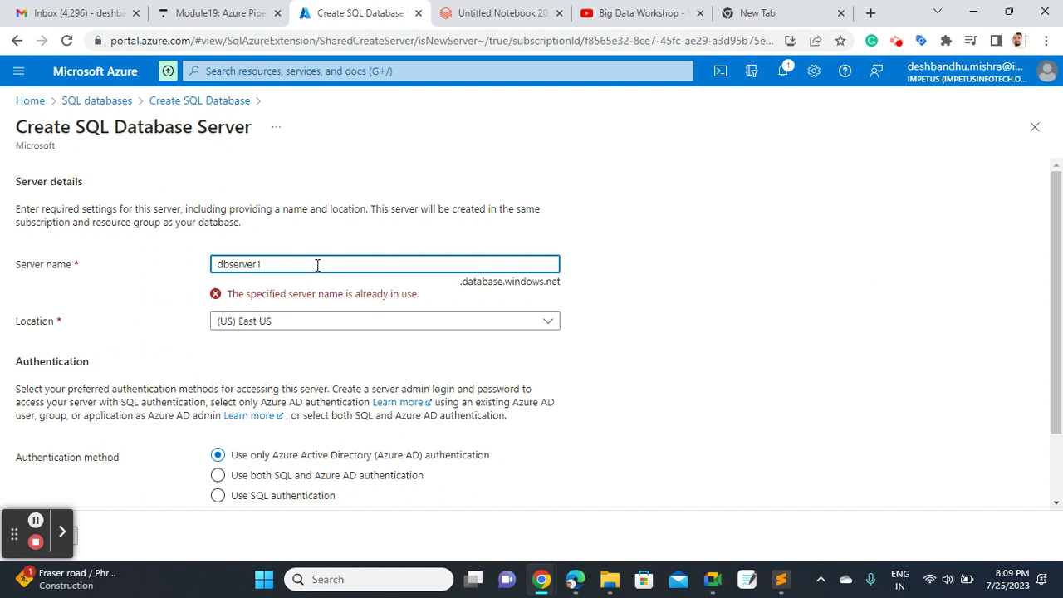
pyautogui.write('1')
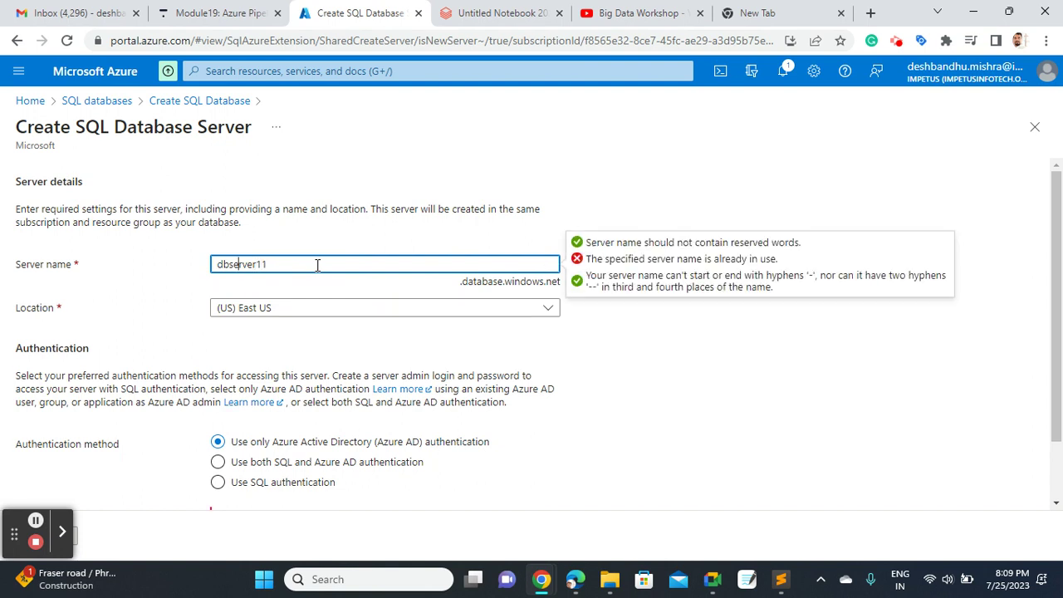
pyautogui.write('sales')
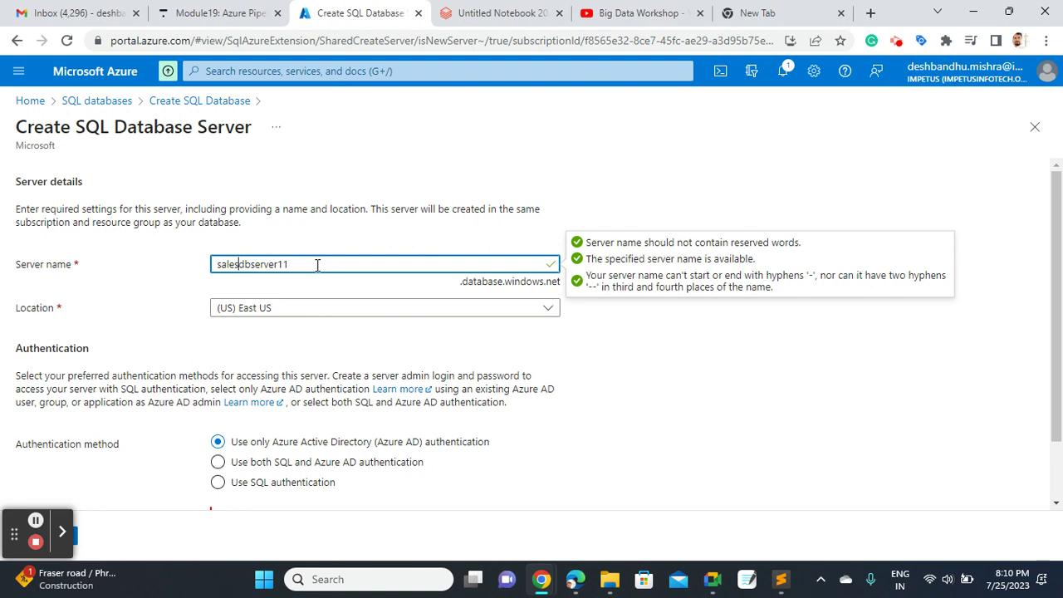
pyautogui.doubleClick(317, 264)
pyautogui.hotkey('ctrl', 'c')
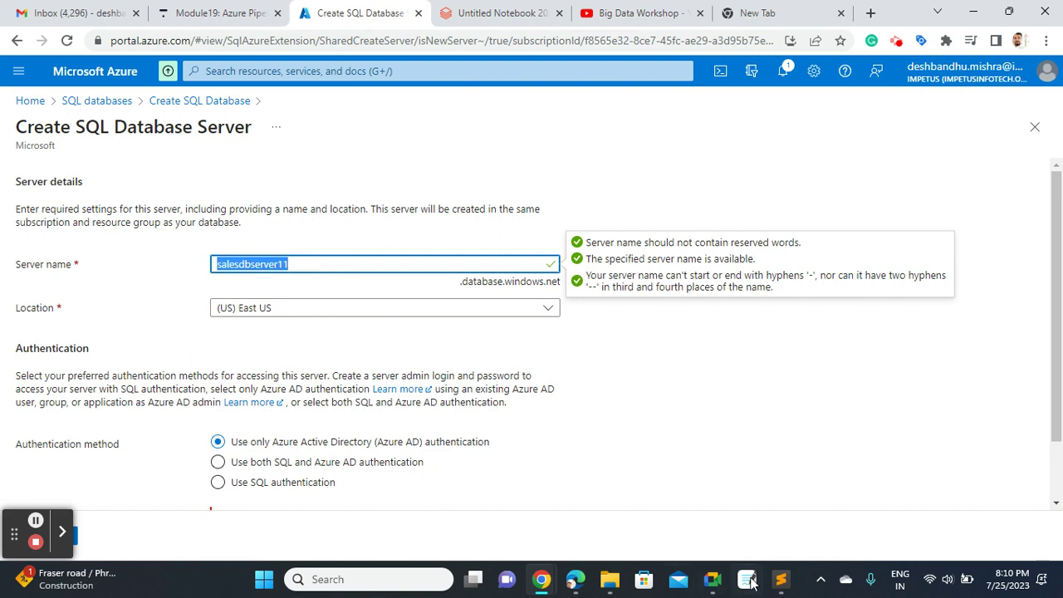
pyautogui.click(785, 585)
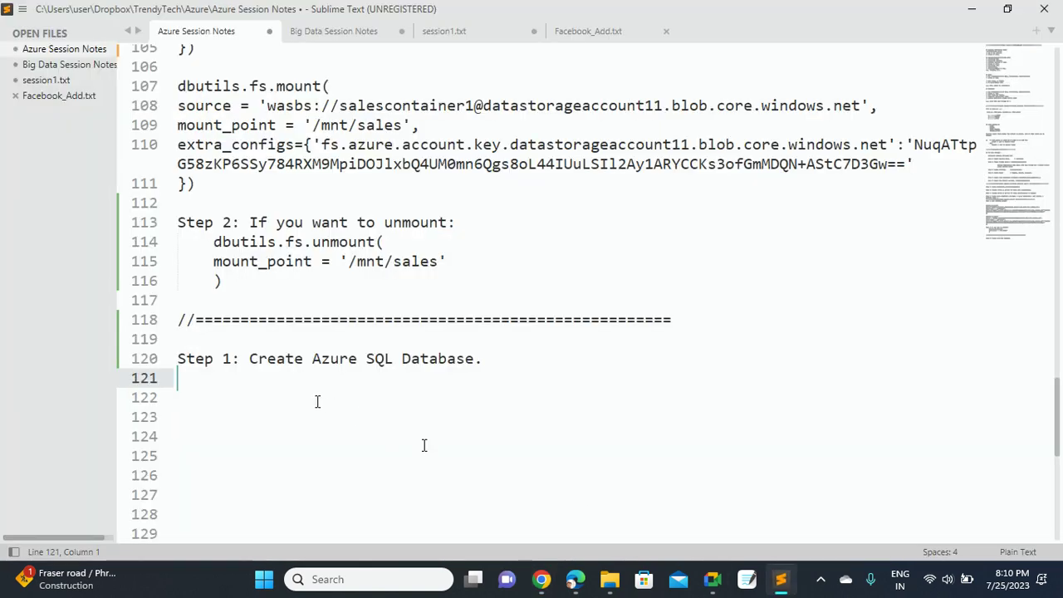
# On line 121 of the notes, write 'Step 2: DB Server name:' followed by the pasted salesdbserver11
pyautogui.write('Step 2')
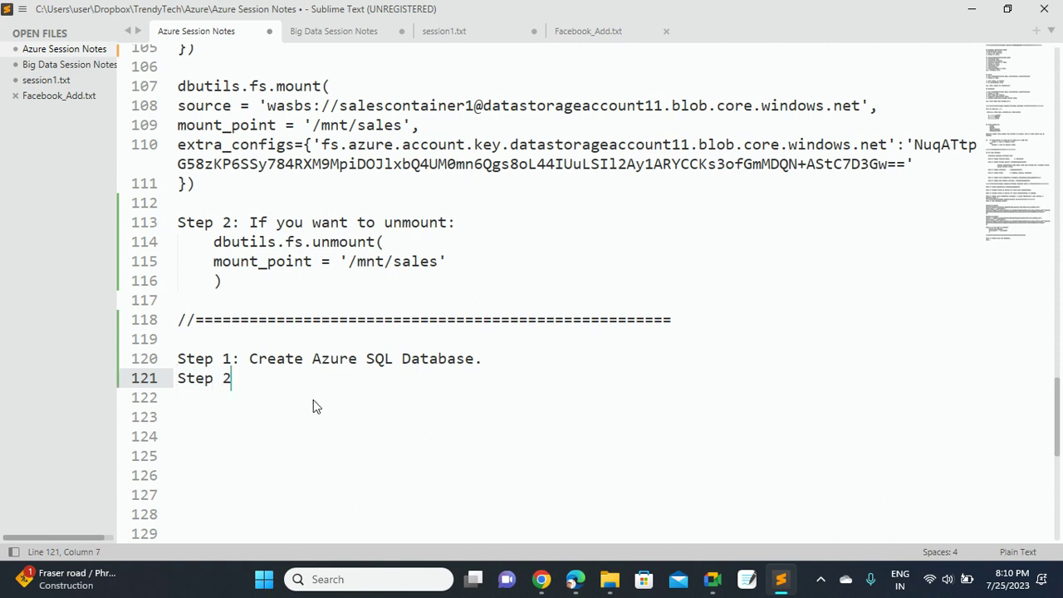
pyautogui.write(': ')
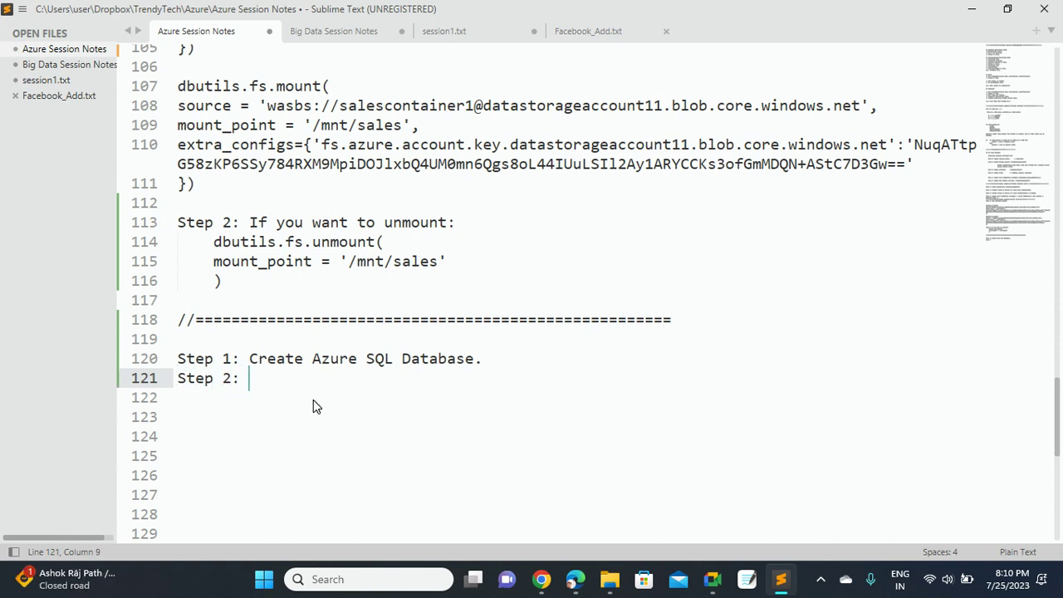
pyautogui.write('DB Server name:')
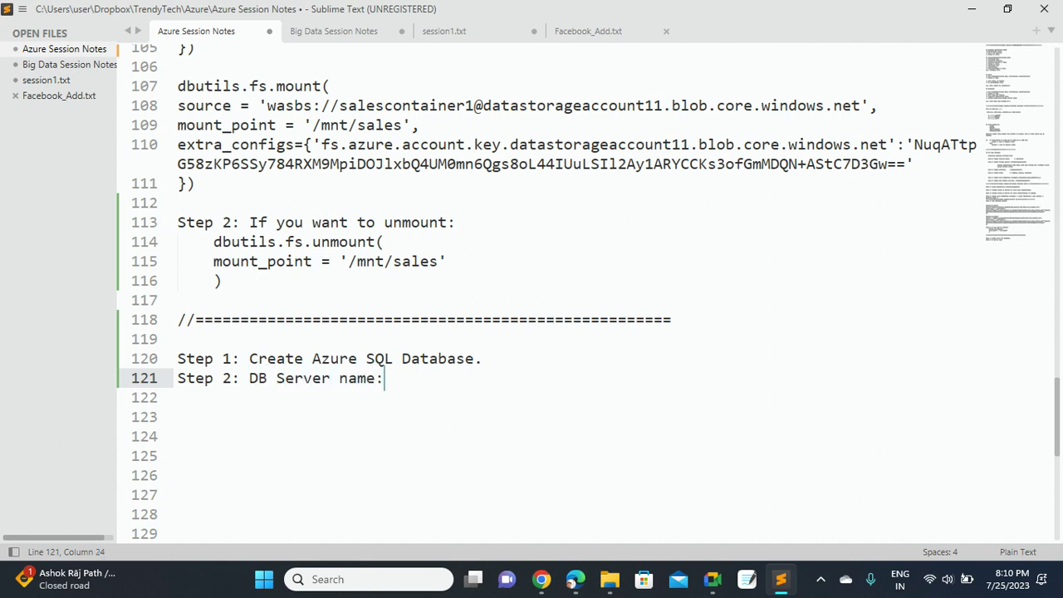
pyautogui.hotkey('ctrl', 'v')
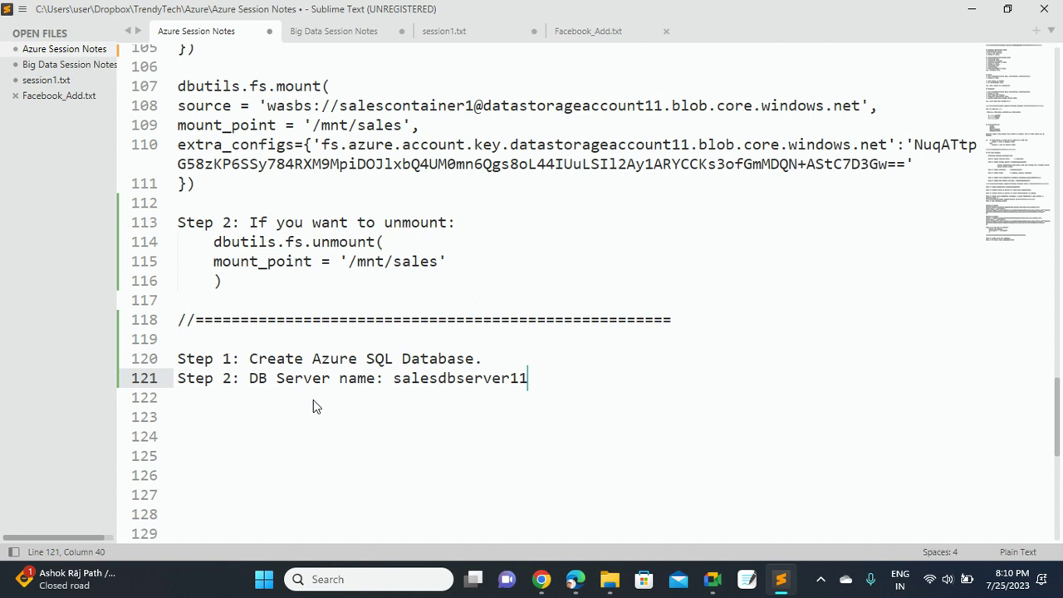
pyautogui.press('Left')
pyautogui.press('Left')
pyautogui.press('Left')
pyautogui.press('Left')
pyautogui.press('Left')
pyautogui.press('Left')
pyautogui.press('Left')
pyautogui.press('Left')
pyautogui.press('Left')
pyautogui.press('Left')
pyautogui.press('Left')
pyautogui.press('Left')
pyautogui.press('Left')
pyautogui.press('Left')
pyautogui.press('Left')
# Prefix the noted server name with // and return to the server form
pyautogui.write('//')
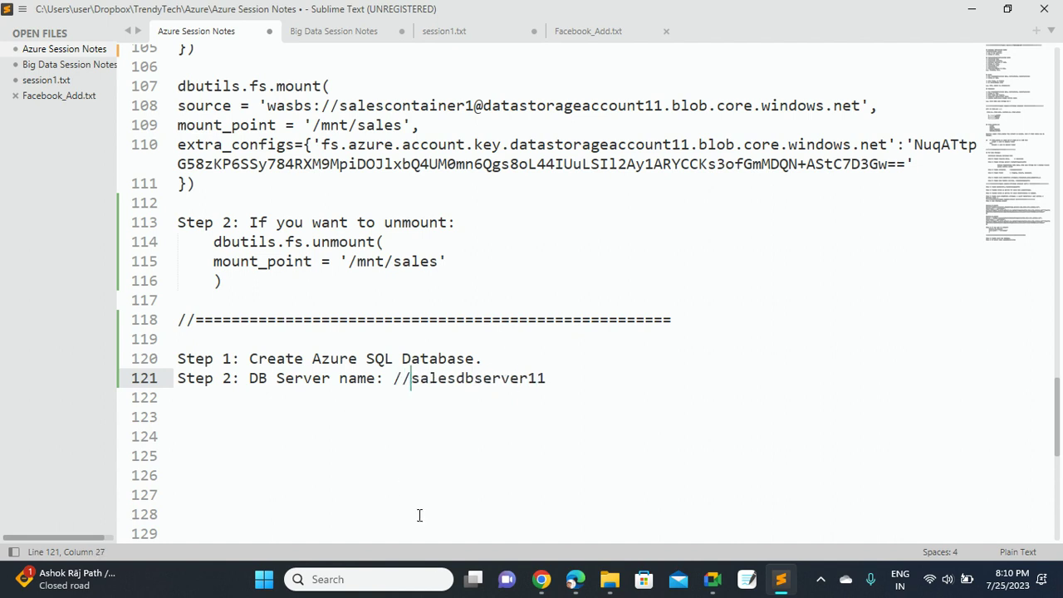
pyautogui.moveTo(551, 582)
pyautogui.click(456, 495)
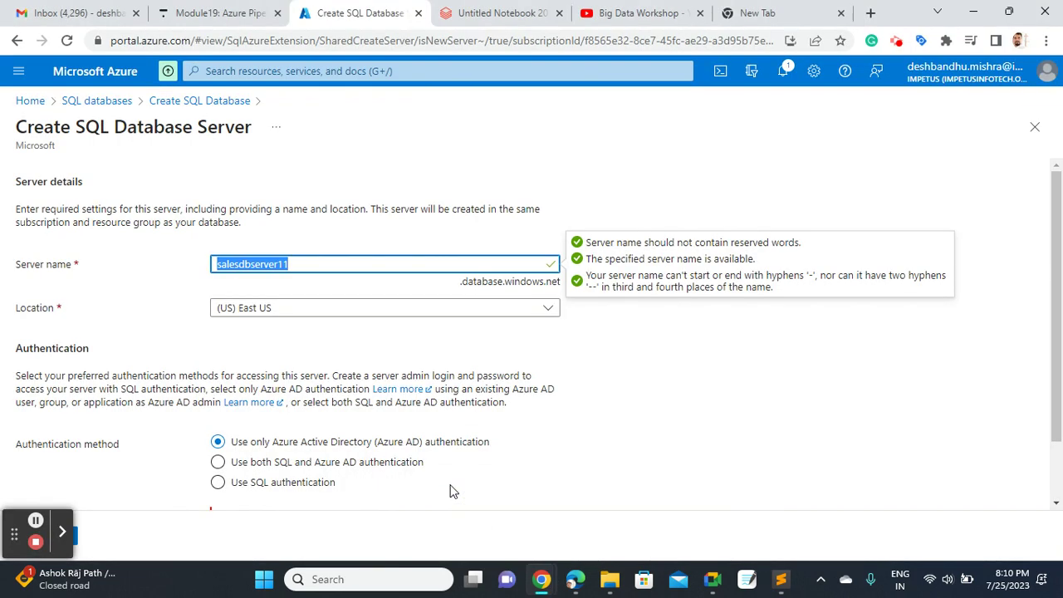
pyautogui.click(675, 402)
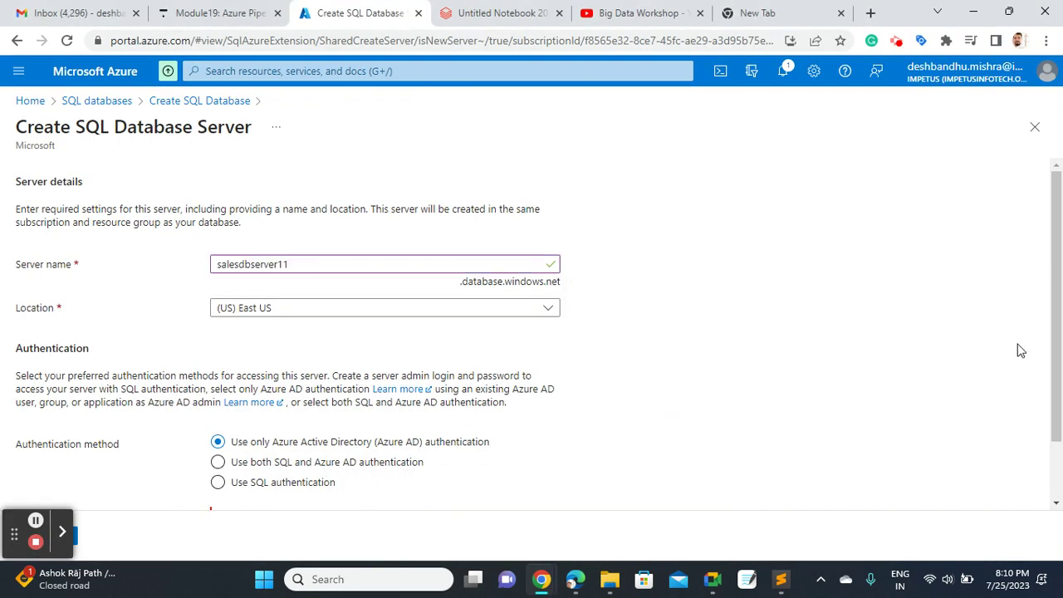
# Switch the new server to SQL authentication and start on the admin login
pyautogui.scroll(-1, 1055, 363)
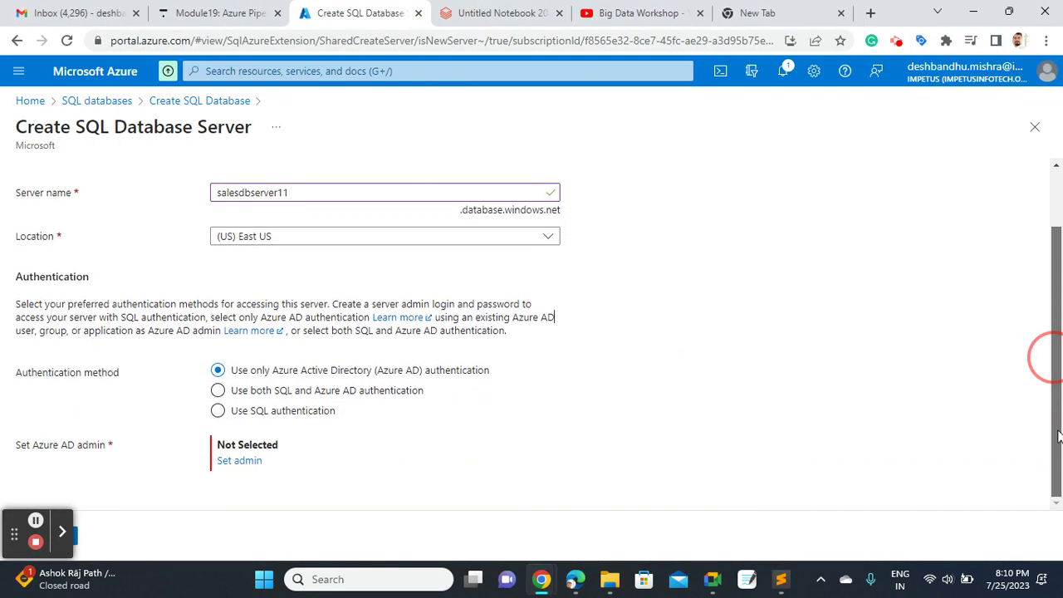
pyautogui.click(217, 413)
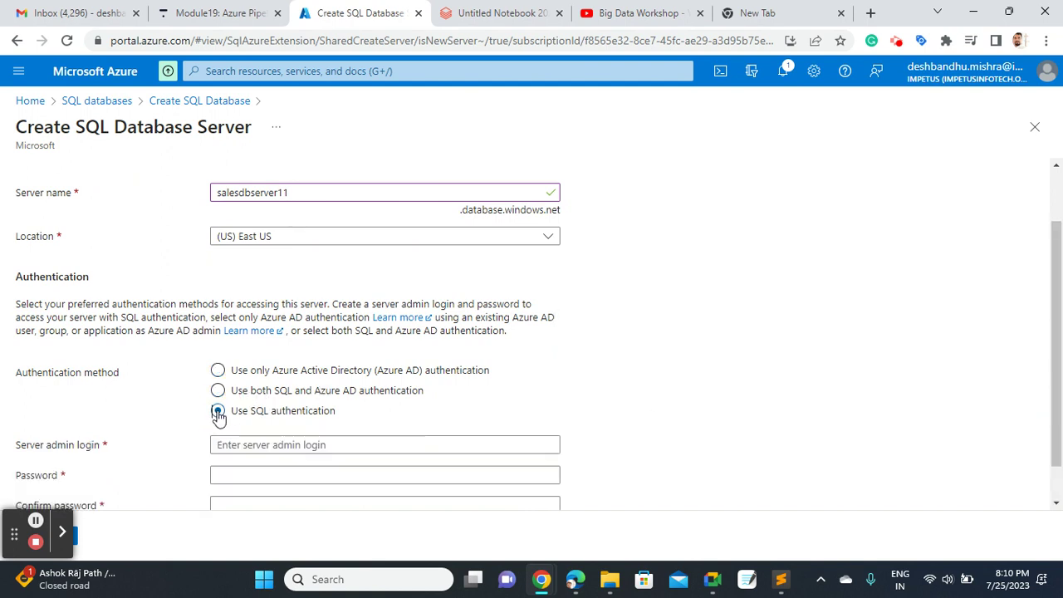
pyautogui.moveTo(1051, 324); pyautogui.dragTo(1059, 448)
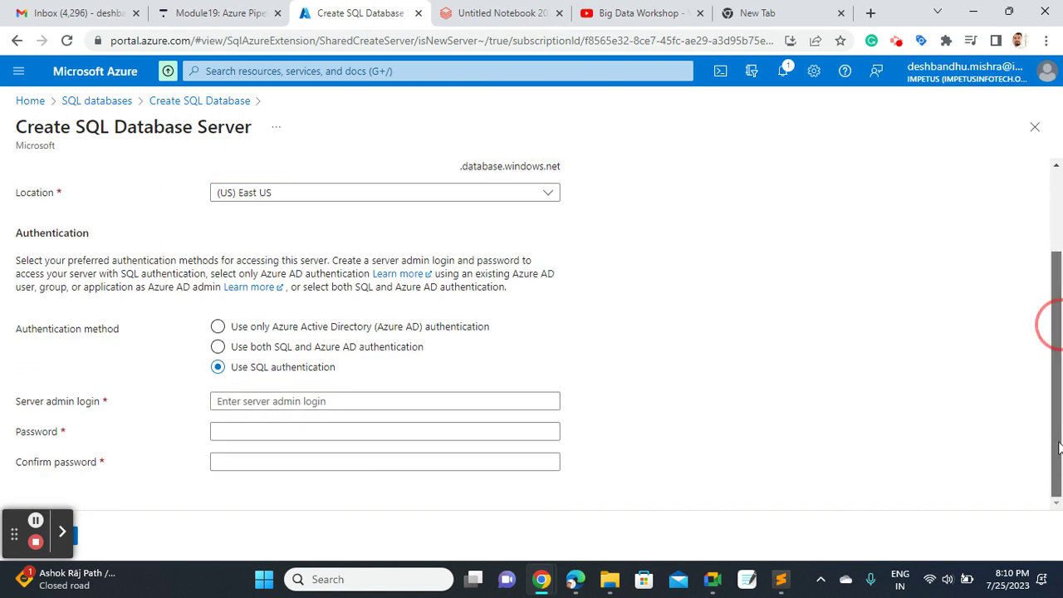
pyautogui.click(303, 401)
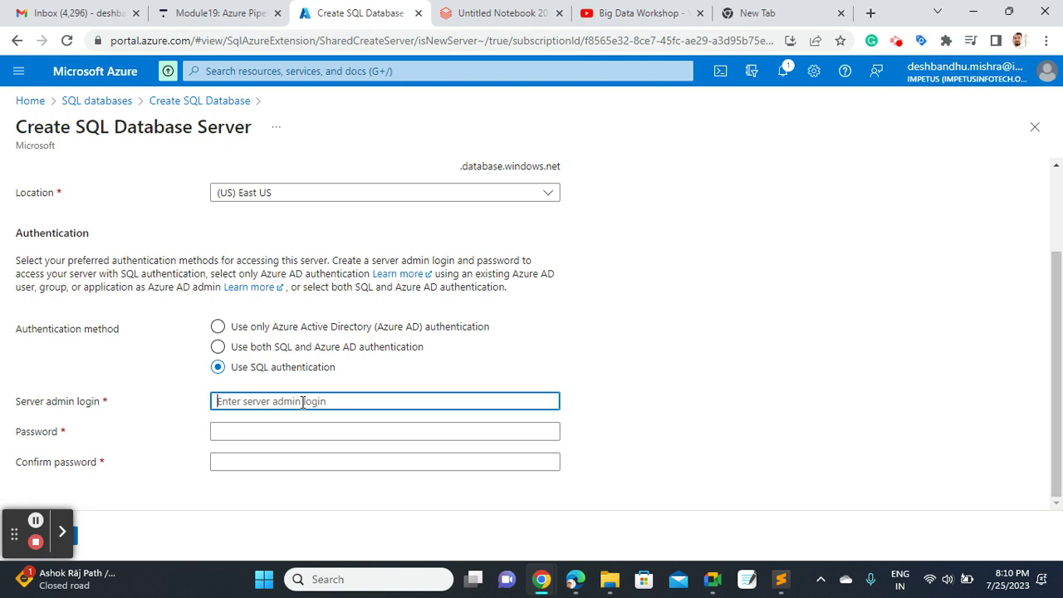
# Enter the server admin login plus an initial password and its confirmation
pyautogui.write('a')
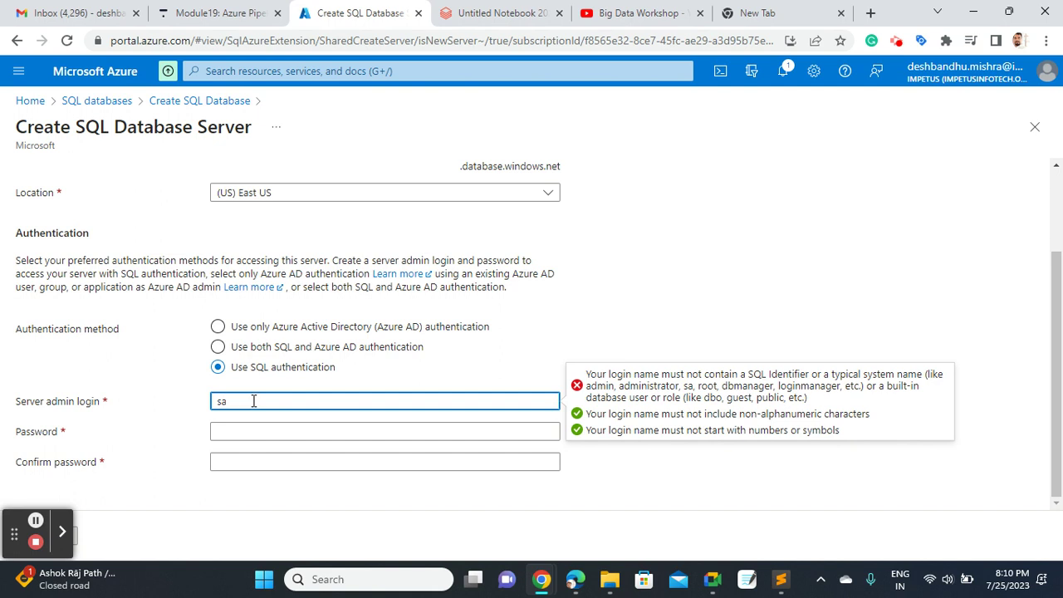
pyautogui.write('sales')
pyautogui.doubleClick(260, 403)
pyautogui.click(262, 428)
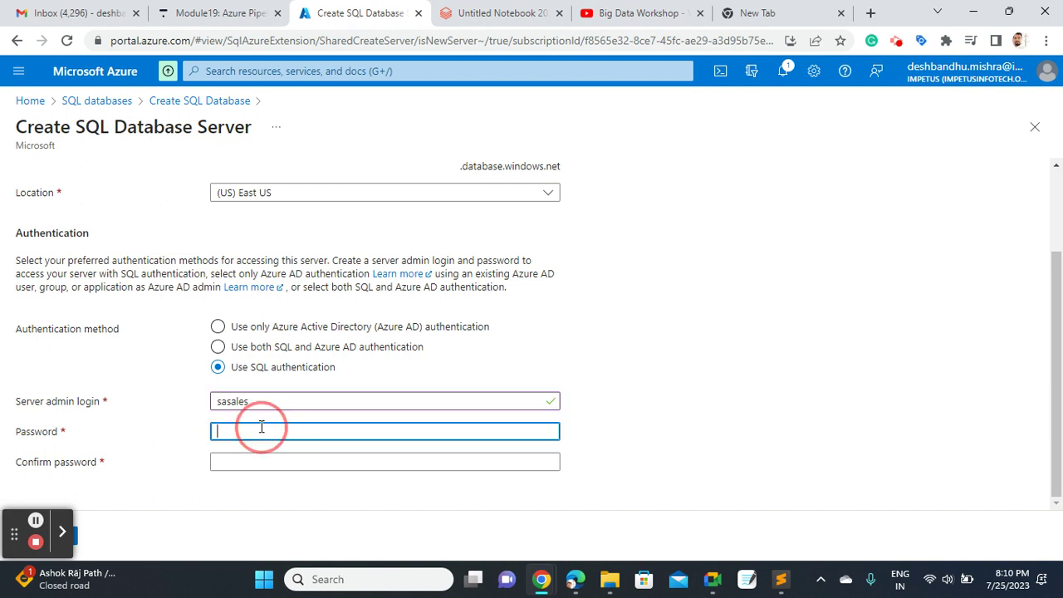
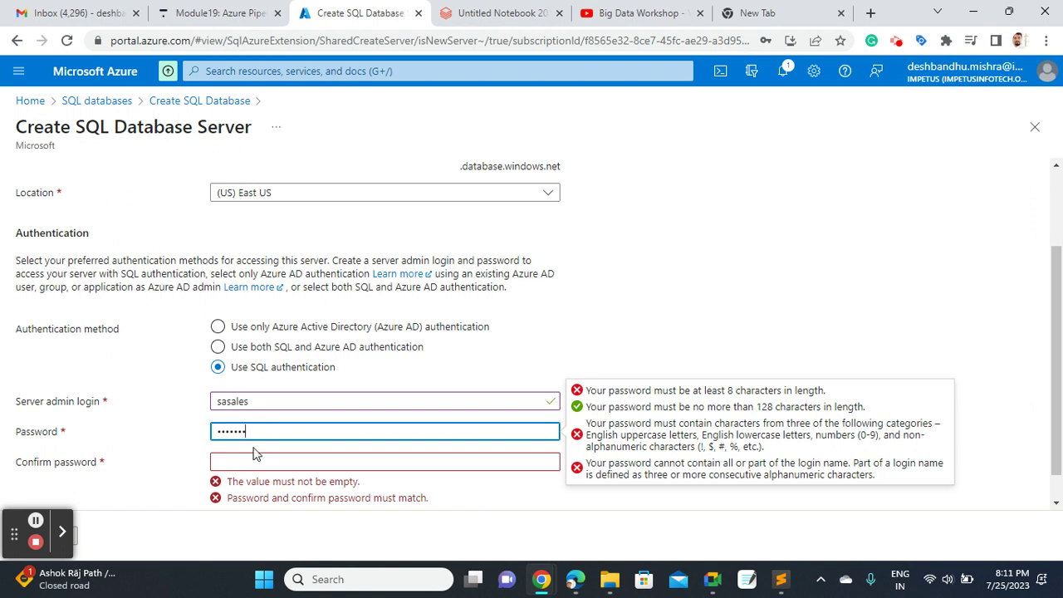
pyautogui.click(248, 467)
pyautogui.press('Tab')
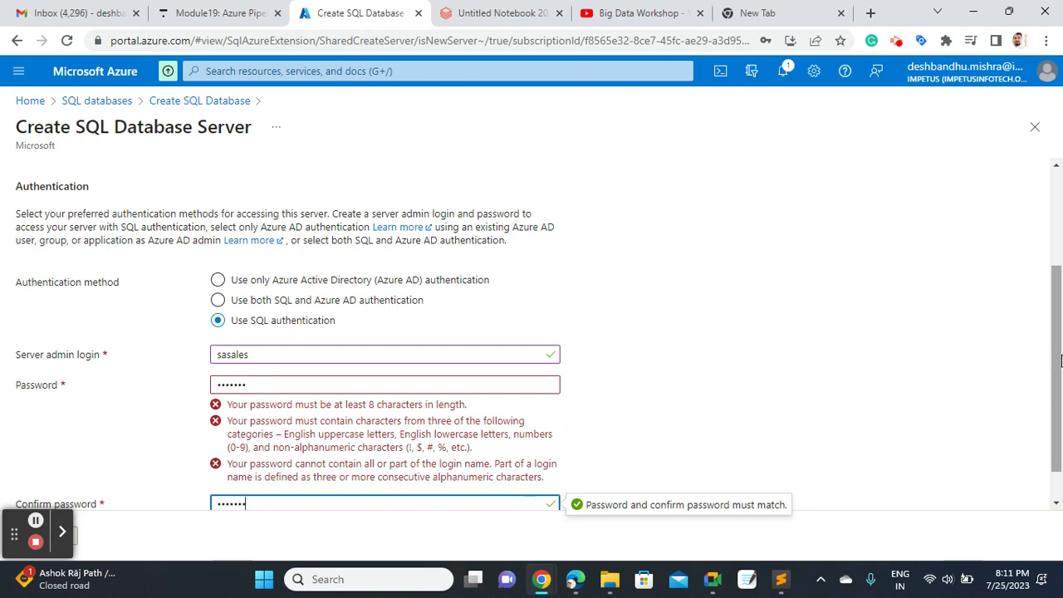
pyautogui.scroll(-1, 1052, 351)
# Retype the password and confirmation until both validate, then copy the admin login
pyautogui.click(269, 350)
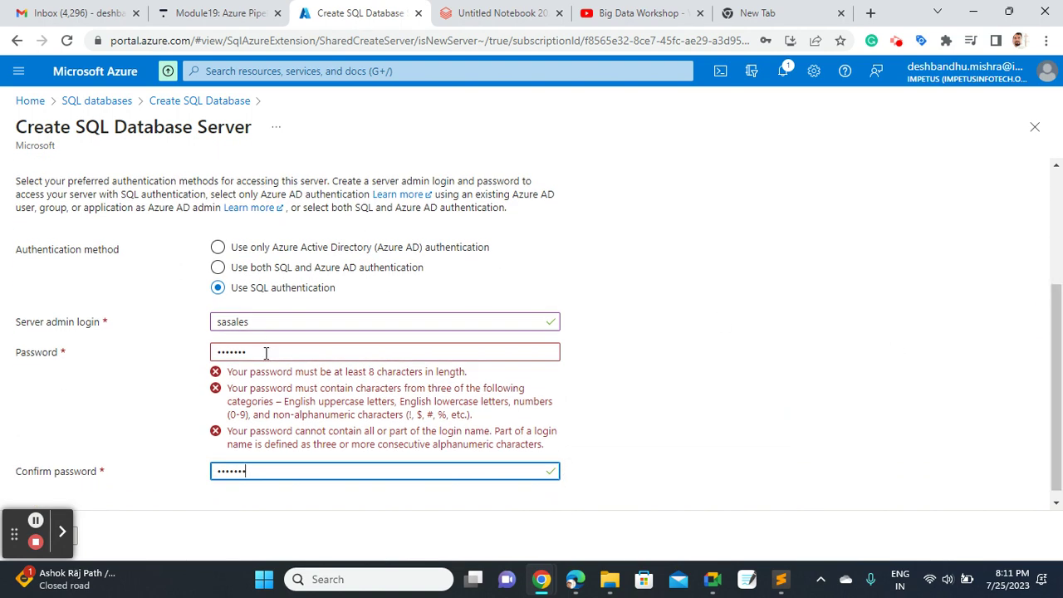
pyautogui.scroll(1, 266, 354)
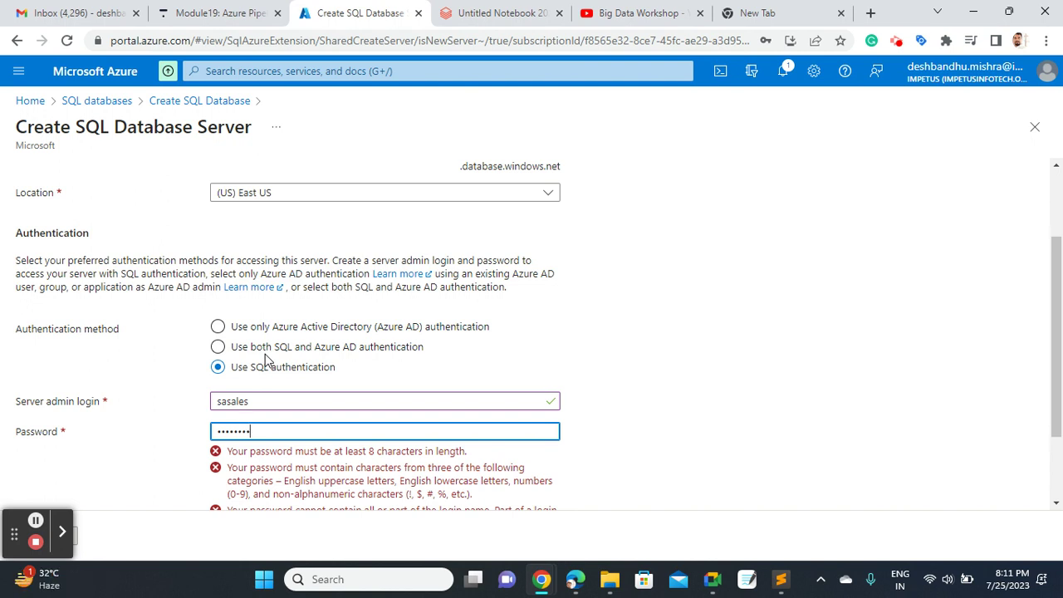
pyautogui.write('@12')
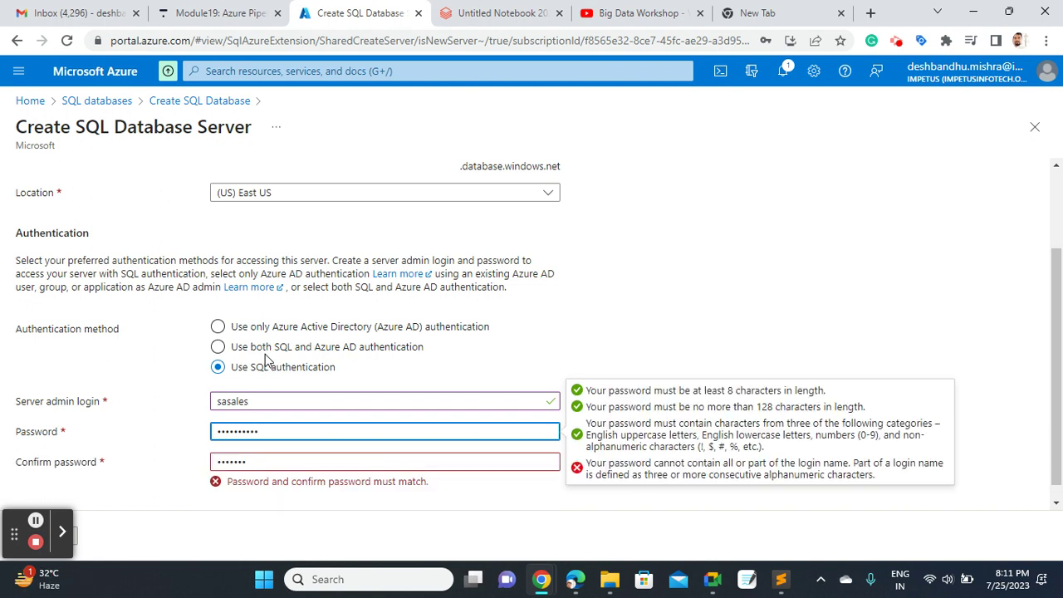
pyautogui.press('BackSpace')
pyautogui.press('BackSpace')
pyautogui.press('BackSpace')
pyautogui.press('BackSpace')
pyautogui.press('BackSpace')
pyautogui.press('BackSpace')
pyautogui.press('BackSpace')
pyautogui.press('BackSpace')
pyautogui.press('BackSpace')
pyautogui.press('BackSpace')
pyautogui.click(256, 462)
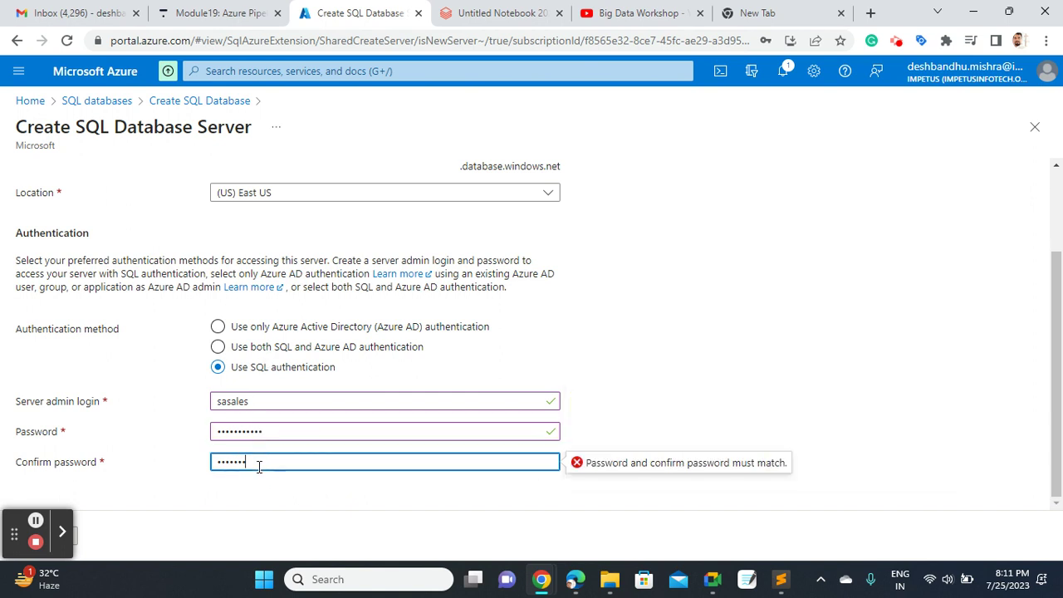
pyautogui.press('BackSpace')
pyautogui.hotkey('ctrl', 'a')
pyautogui.press('BackSpace')
pyautogui.click(260, 400)
pyautogui.doubleClick(260, 401)
pyautogui.hotkey('ctrl', 'c')
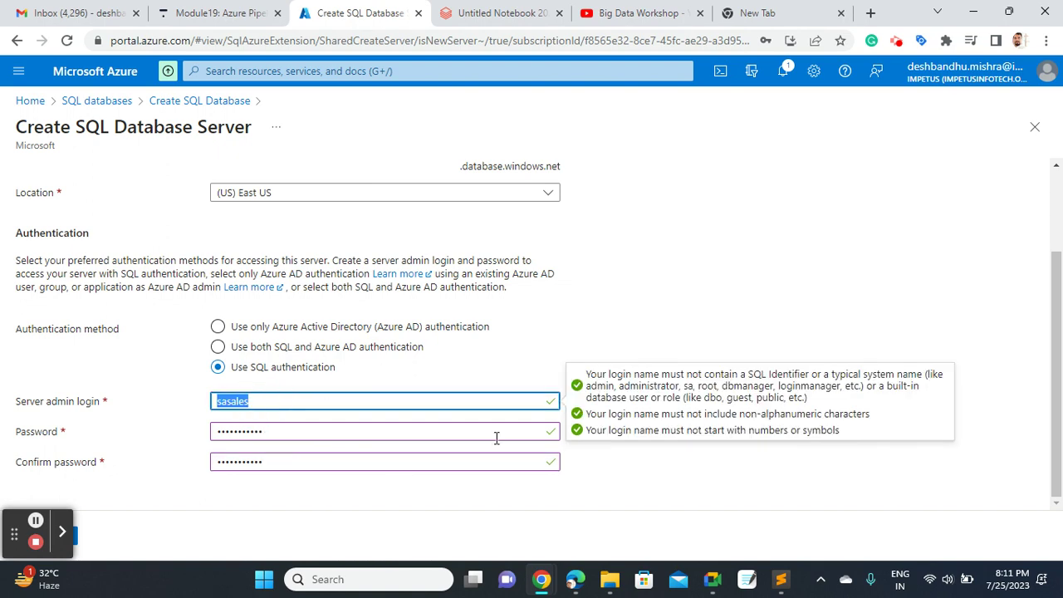
# Below the server name line, add a 'Database name:' line with the pasted admin login
pyautogui.click(781, 579)
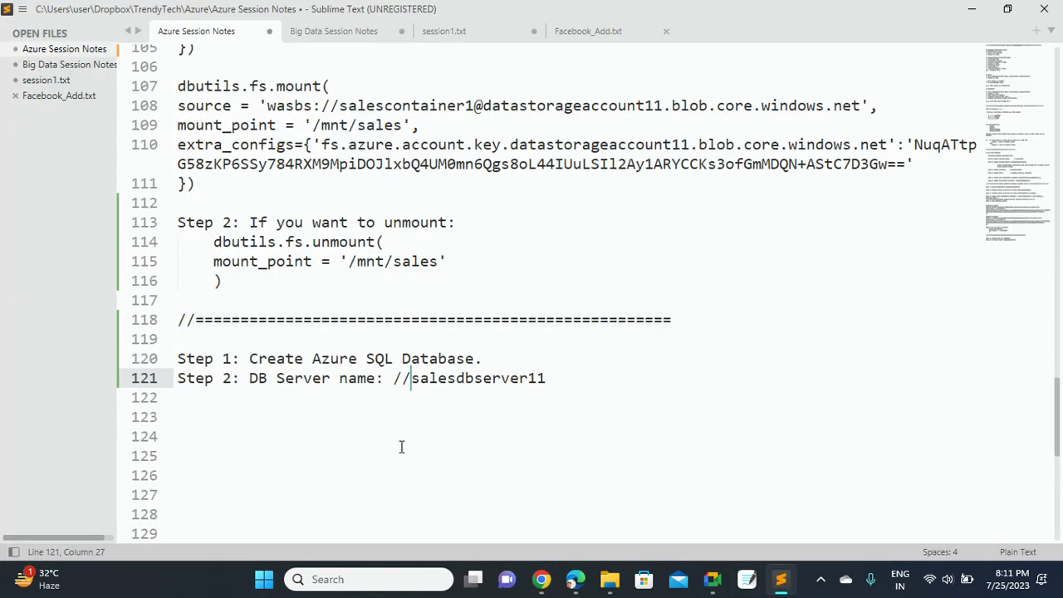
pyautogui.click(582, 378)
pyautogui.press('Return')
pyautogui.press('Return')
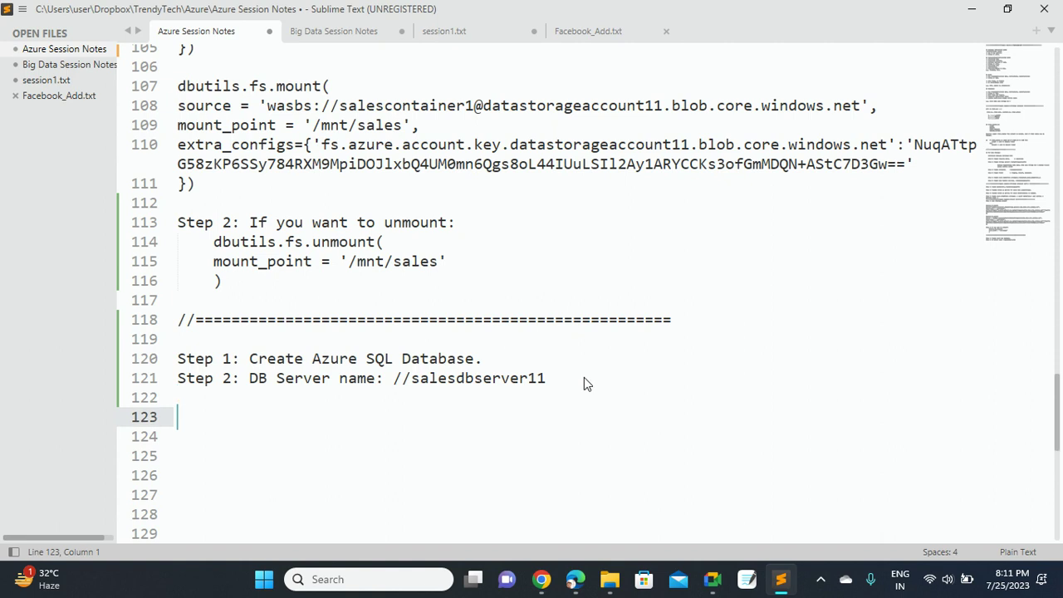
pyautogui.hotkey('ctrl', 'v')
pyautogui.press('Left')
pyautogui.press('Left')
pyautogui.press('Left')
pyautogui.press('Left')
pyautogui.press('Left')
pyautogui.press('Left')
pyautogui.press('Left')
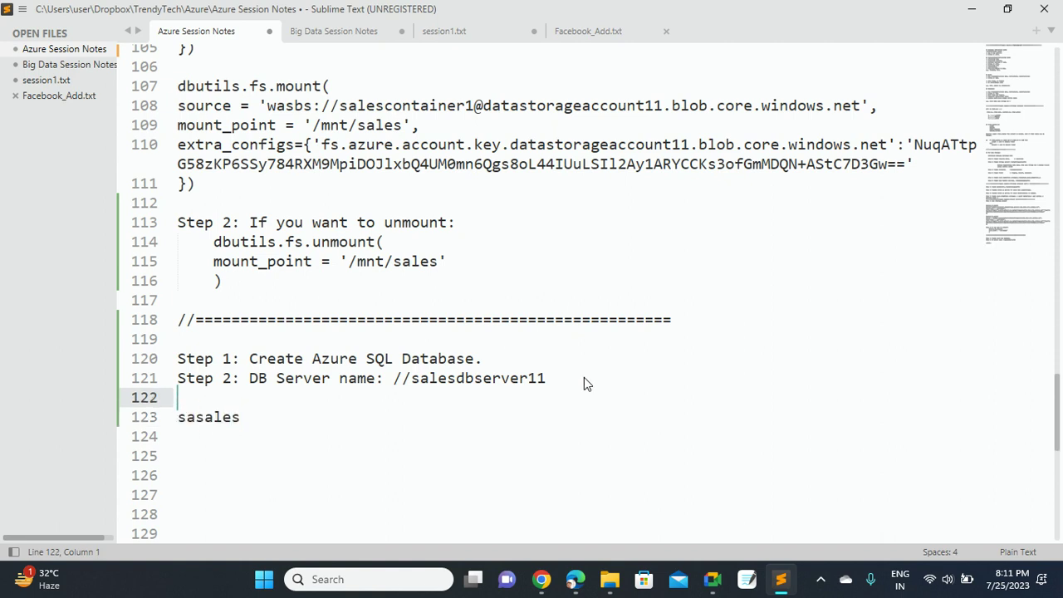
pyautogui.write('Da')
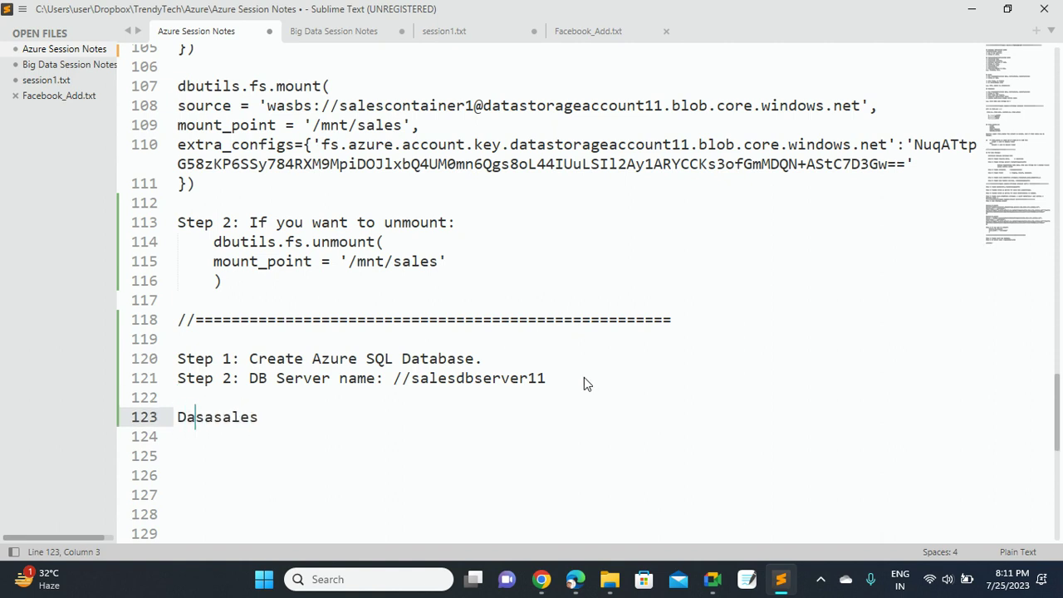
pyautogui.write('tabase n')
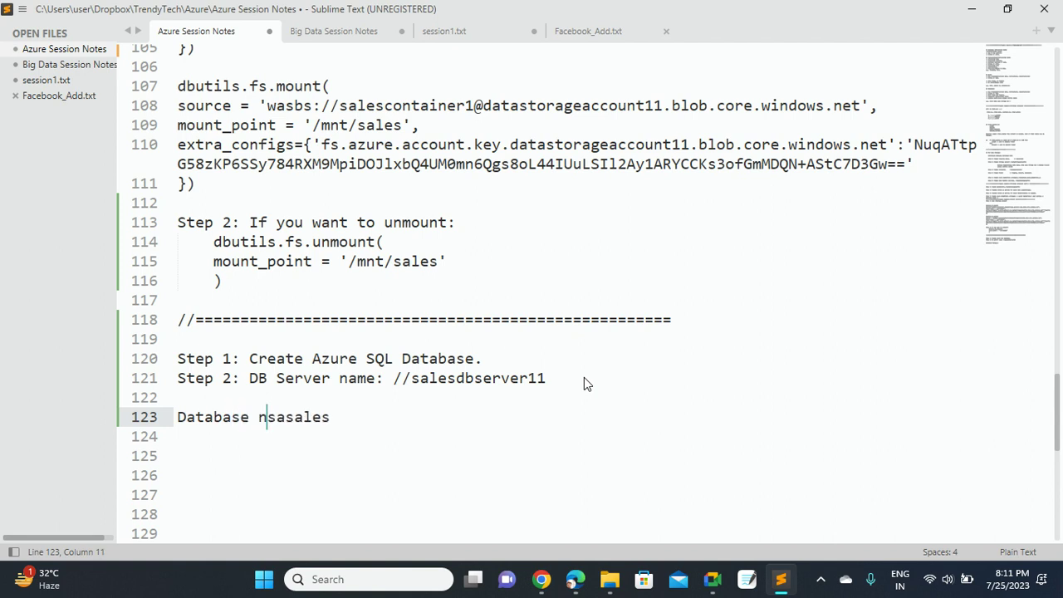
pyautogui.write('ame:')
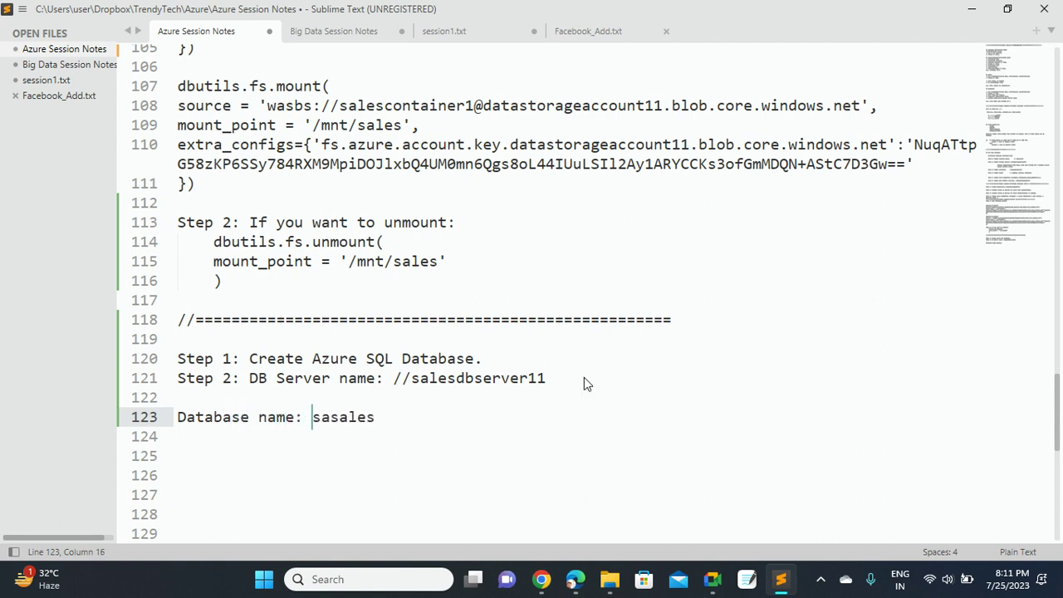
pyautogui.press('Right')
pyautogui.press('Right')
pyautogui.press('Right')
pyautogui.press('Right')
pyautogui.press('Right')
pyautogui.press('Right')
pyautogui.press('Right')
pyautogui.press('Right')
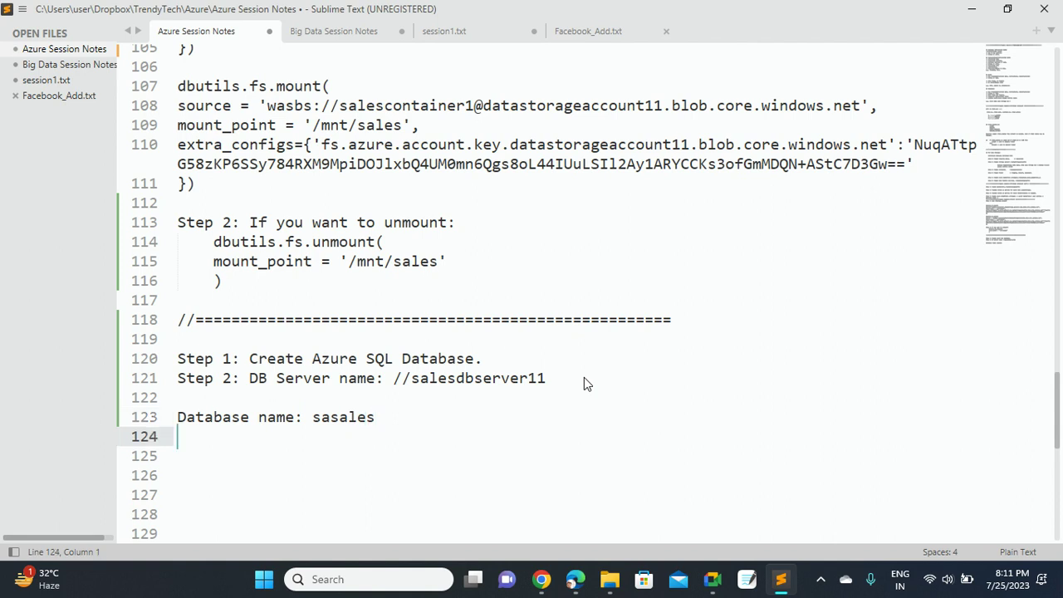
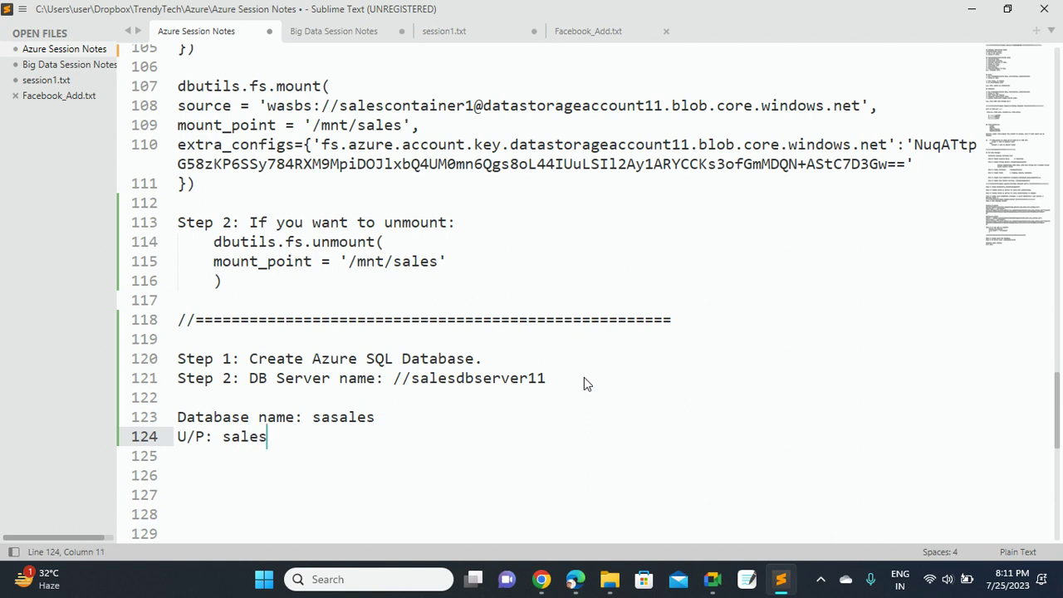
# Add a 'U/P:' line with the admin password and save the notes
pyautogui.hotkey('ctrl', 's')
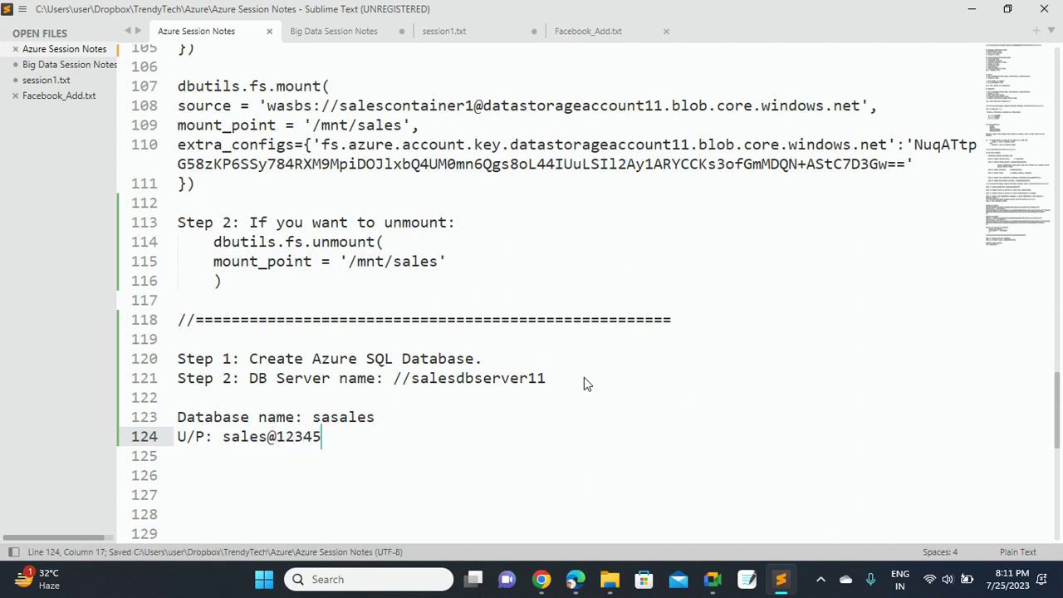
pyautogui.moveTo(540, 586)
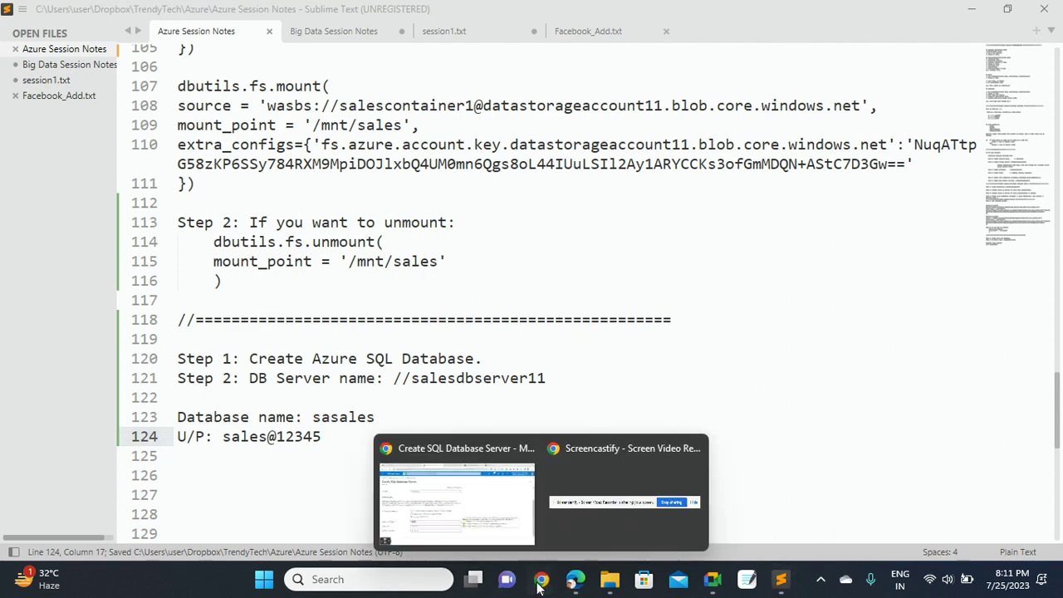
pyautogui.click(465, 504)
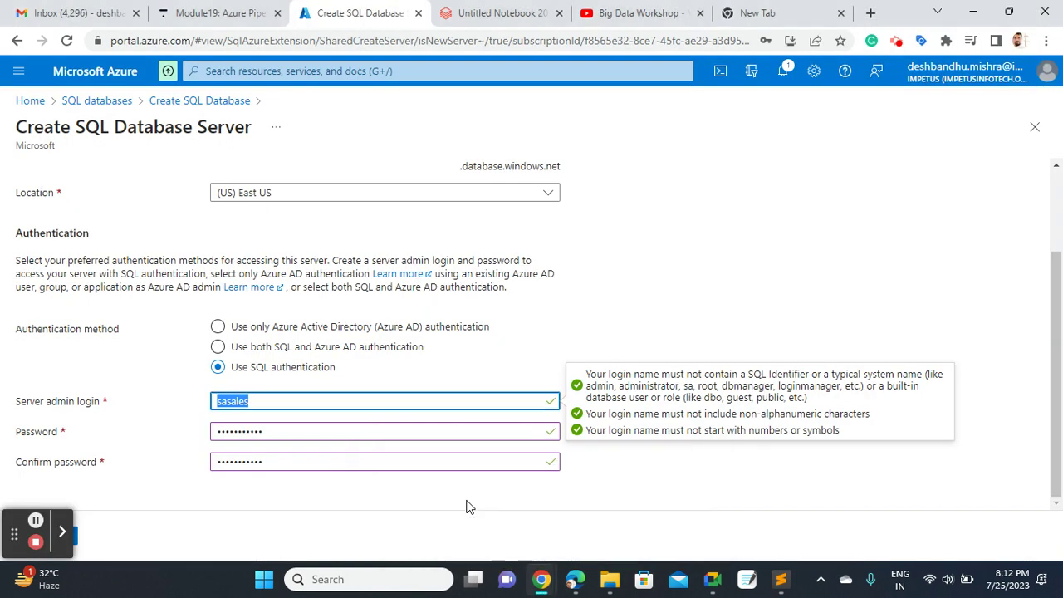
# Confirm the new server salesdbserver11 with OK at the bottom of the server blade
pyautogui.click(1054, 359)
pyautogui.moveTo(1059, 443); pyautogui.dragTo(1061, 378)
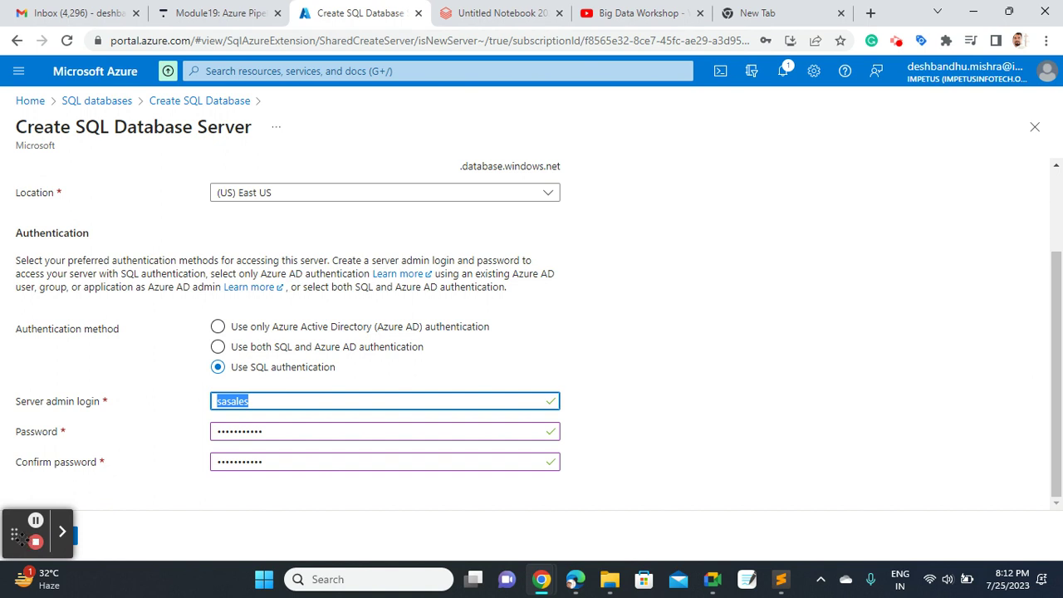
pyautogui.moveTo(20, 538); pyautogui.dragTo(662, 500)
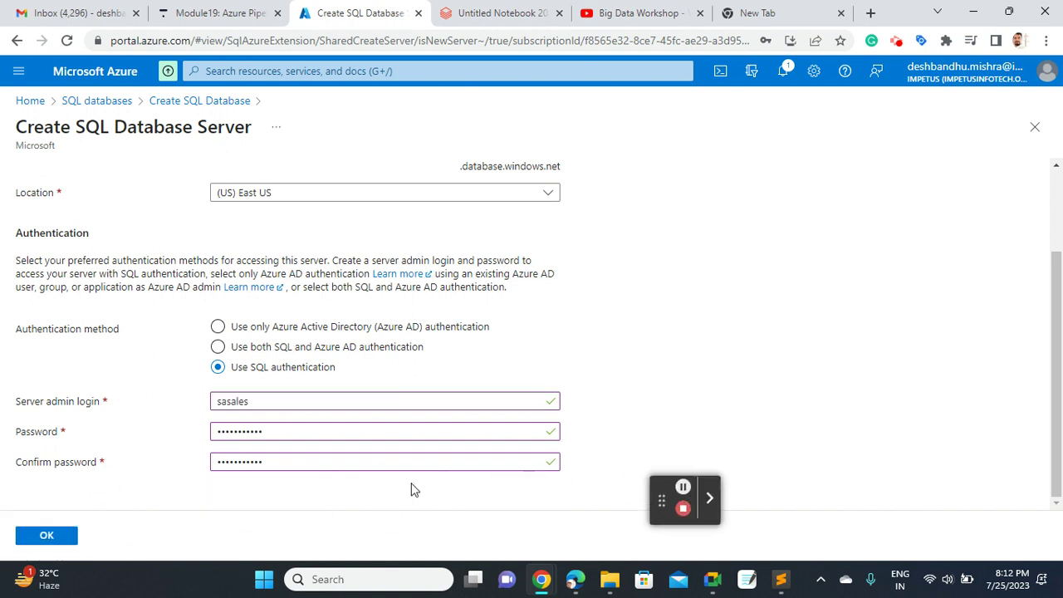
pyautogui.click(56, 535)
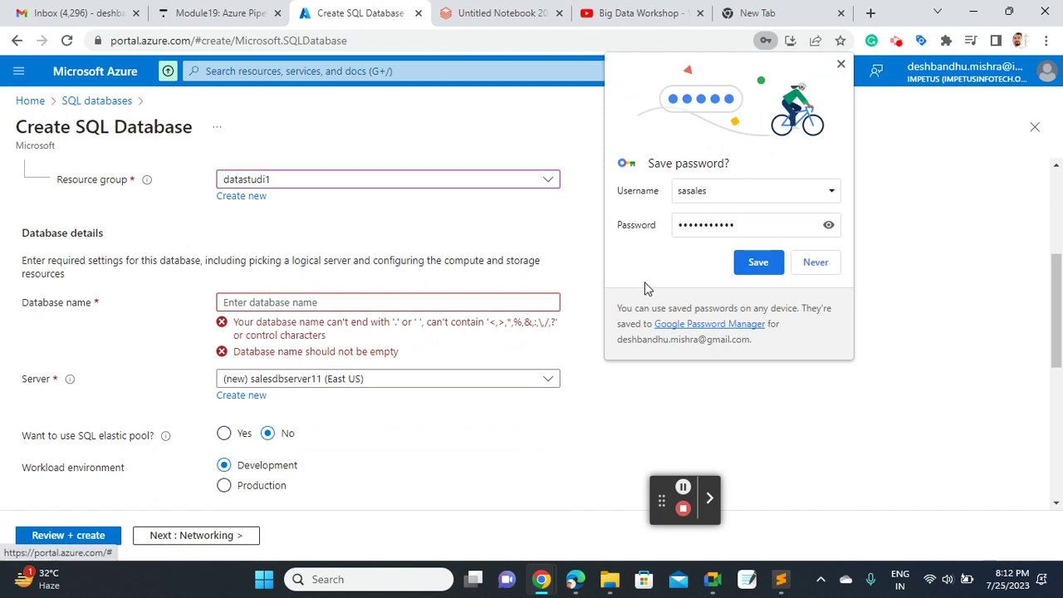
# Decline Chrome's save-password prompt and set backup storage redundancy to Locally-redundant
pyautogui.click(816, 262)
pyautogui.scroll(-5, 747, 268)
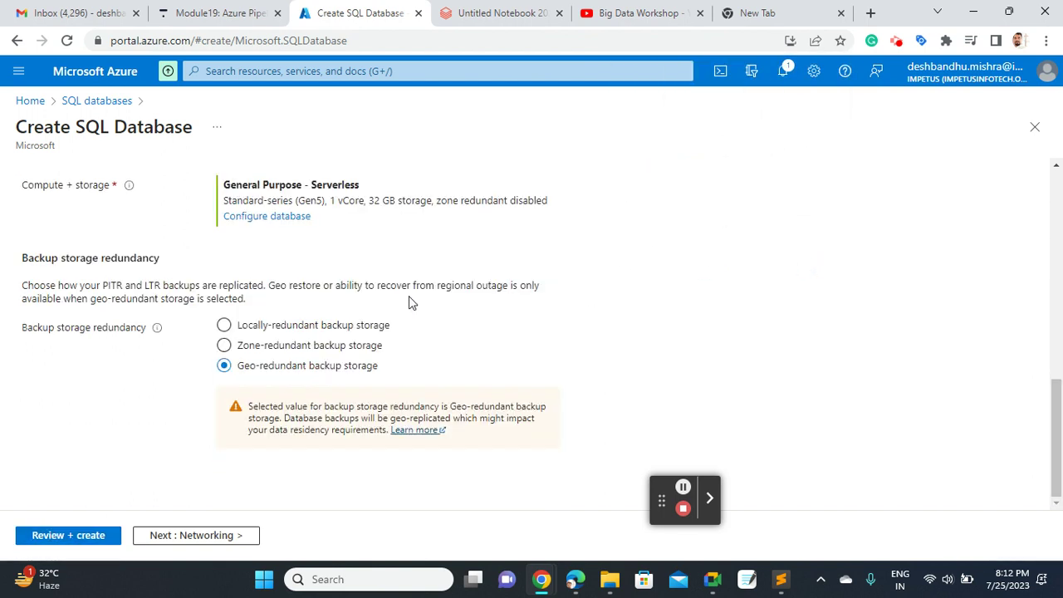
pyautogui.click(224, 326)
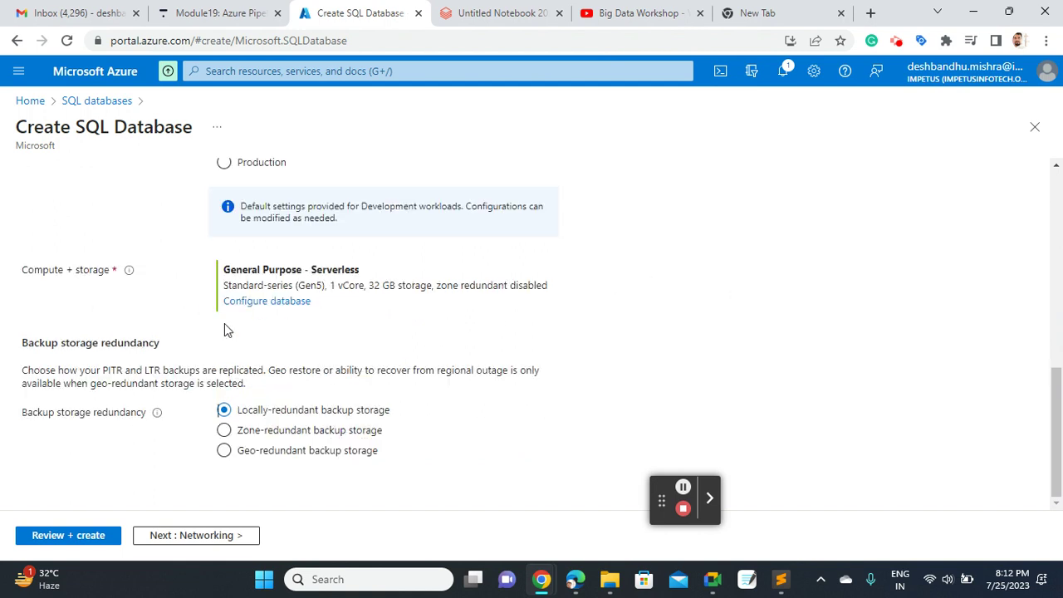
pyautogui.click(1058, 409)
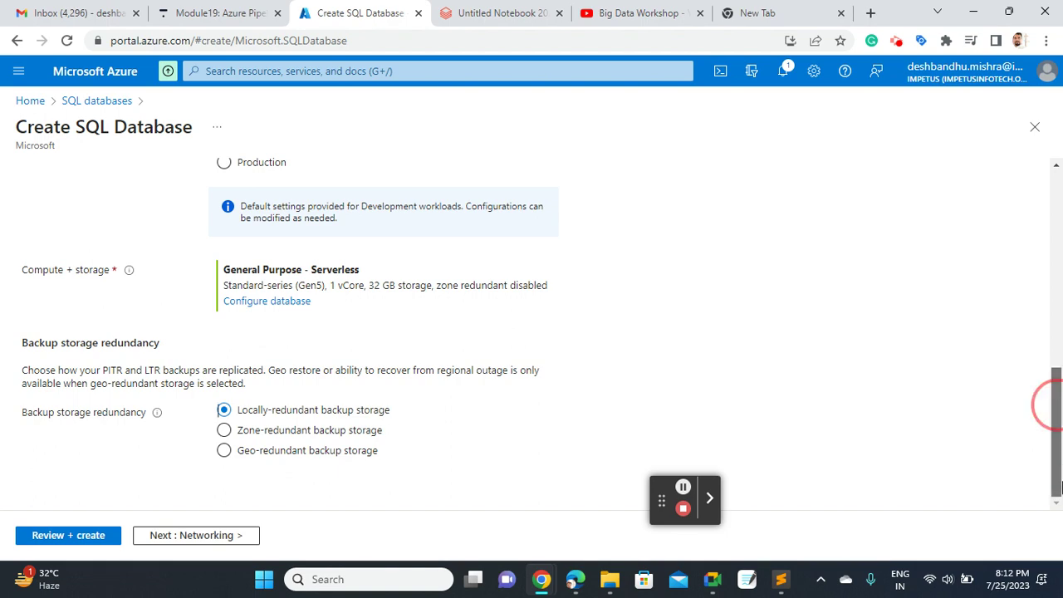
pyautogui.moveTo(1058, 490); pyautogui.dragTo(1061, 353)
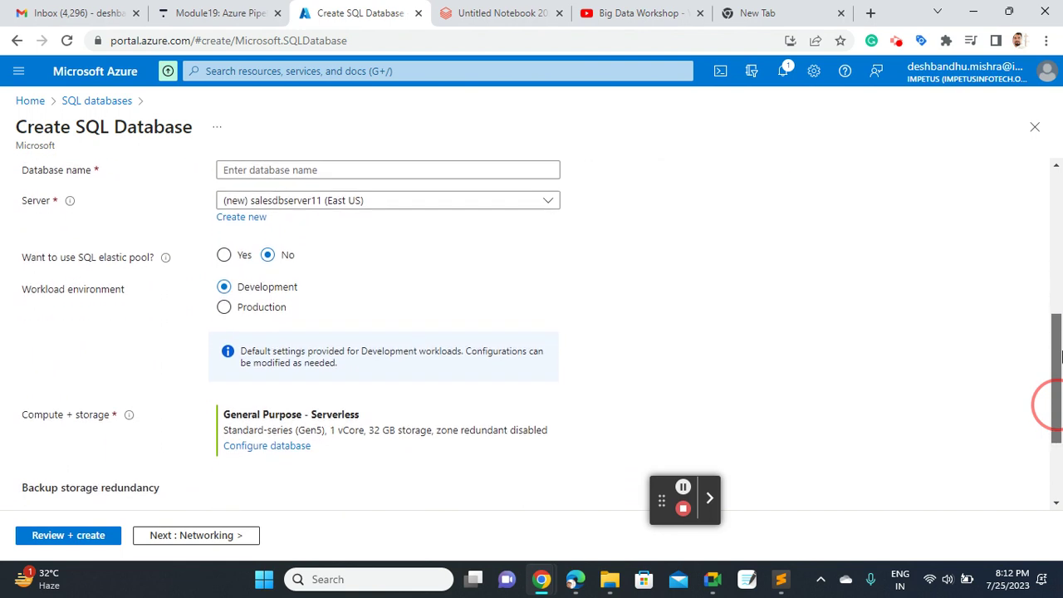
pyautogui.scroll(2, 1049, 404)
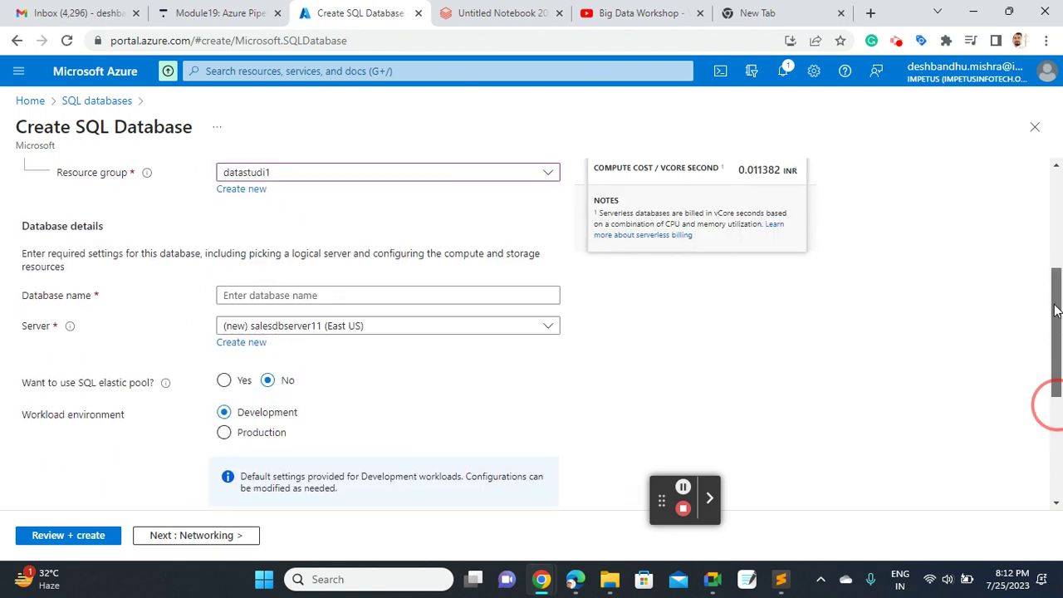
pyautogui.click(342, 300)
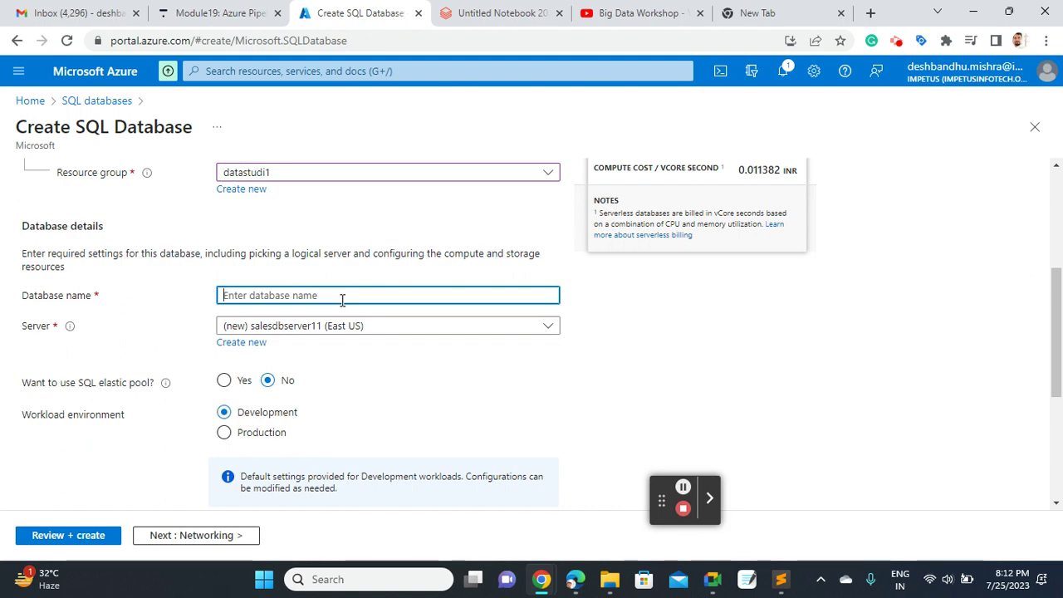
# In the session notes, relabel the admin login line from 'Database name' to 'Server name'
pyautogui.click(784, 587)
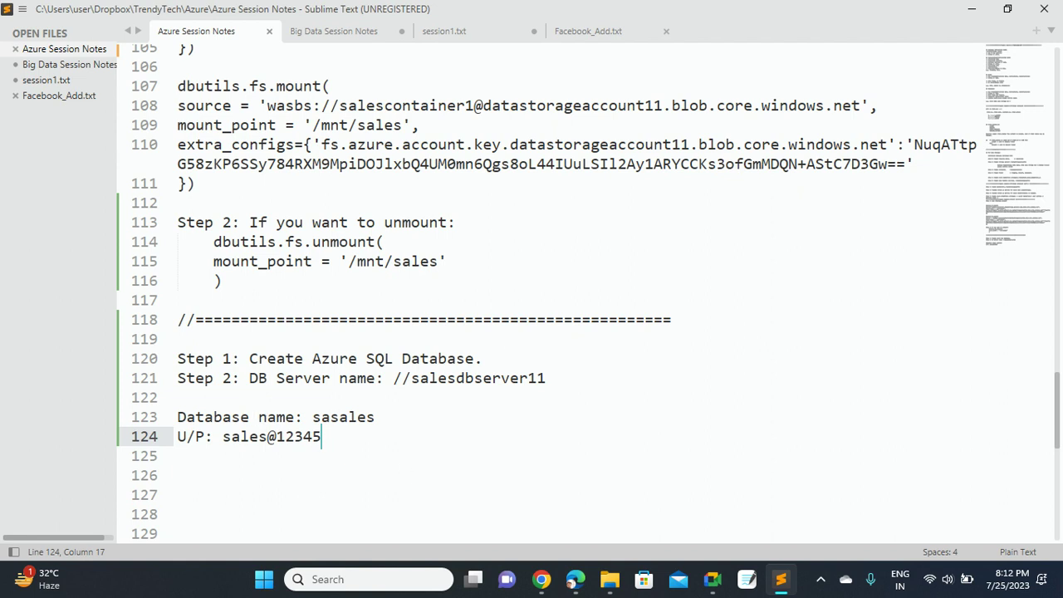
pyautogui.click(250, 417)
pyautogui.press('BackSpace')
pyautogui.press('BackSpace')
pyautogui.press('BackSpace')
pyautogui.press('BackSpace')
pyautogui.press('BackSpace')
pyautogui.press('BackSpace')
pyautogui.press('BackSpace')
pyautogui.press('BackSpace')
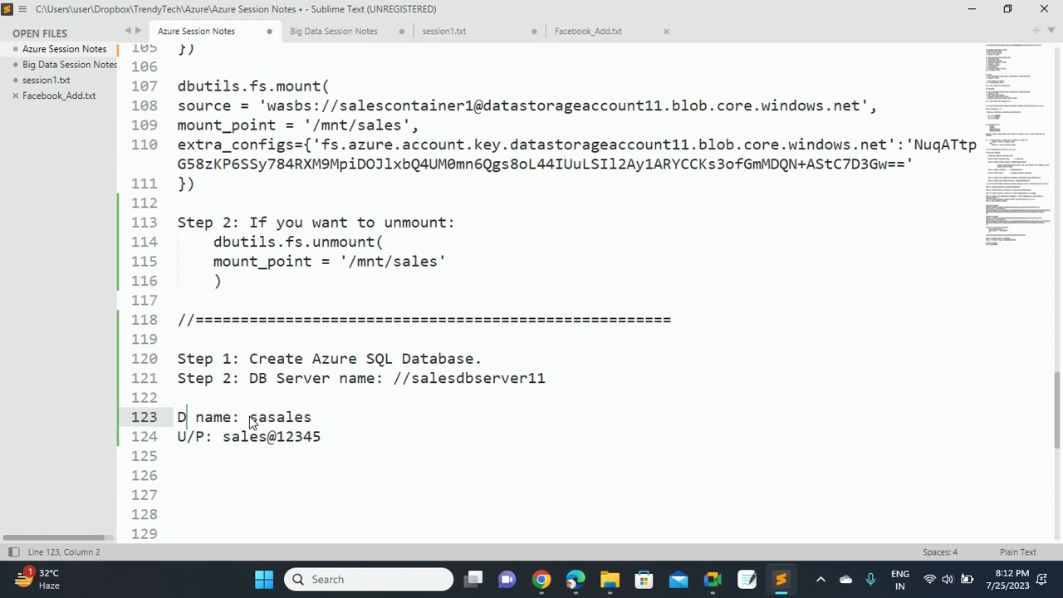
pyautogui.write('Server')
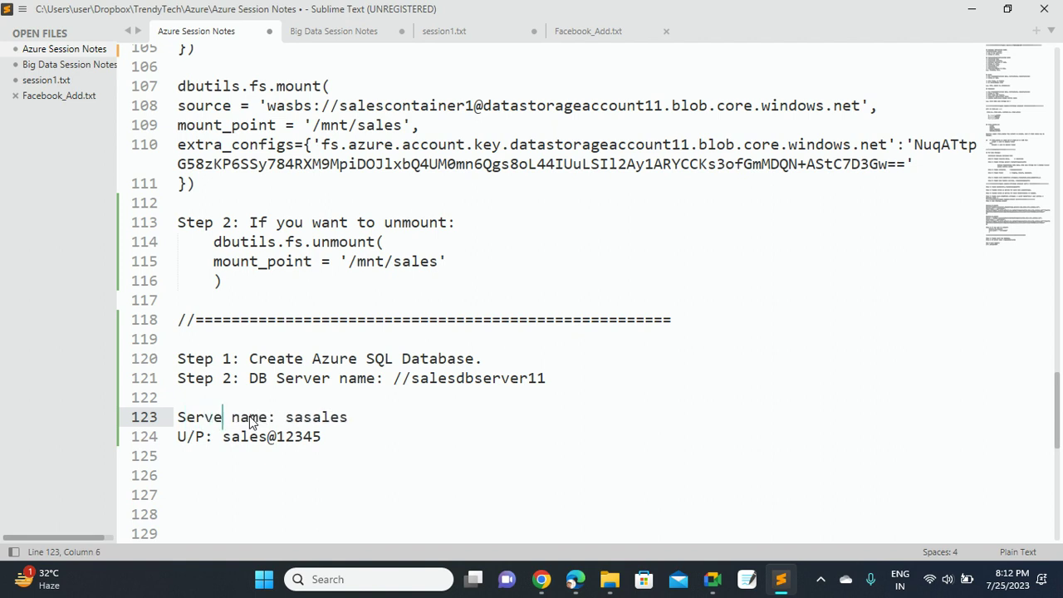
# Copy the admin login from the notes and select the server name salesdbserver11
pyautogui.doubleClick(326, 421)
pyautogui.hotkey('ctrl', 'c')
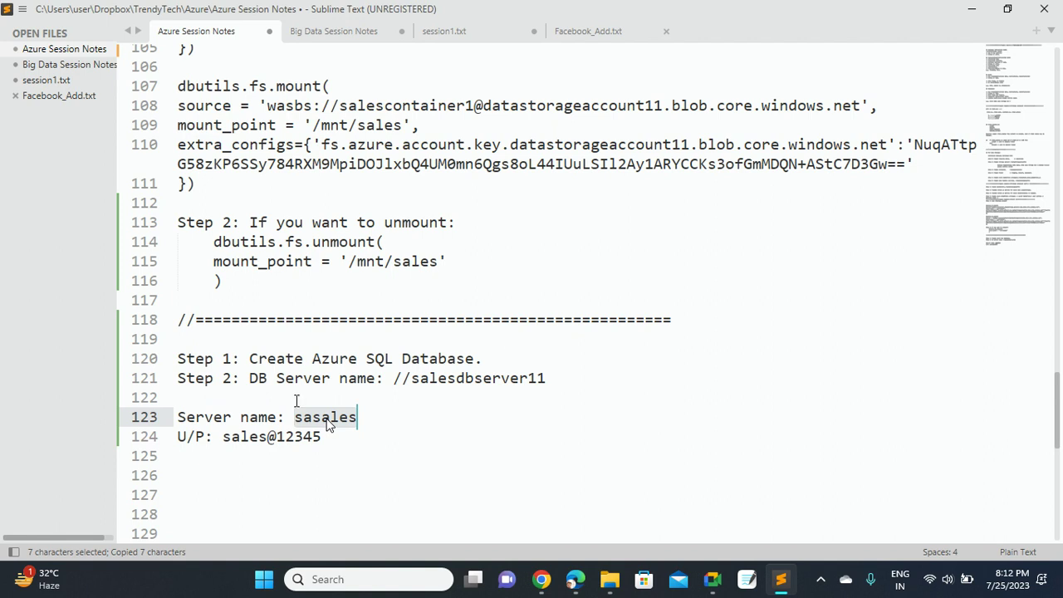
pyautogui.click(241, 436)
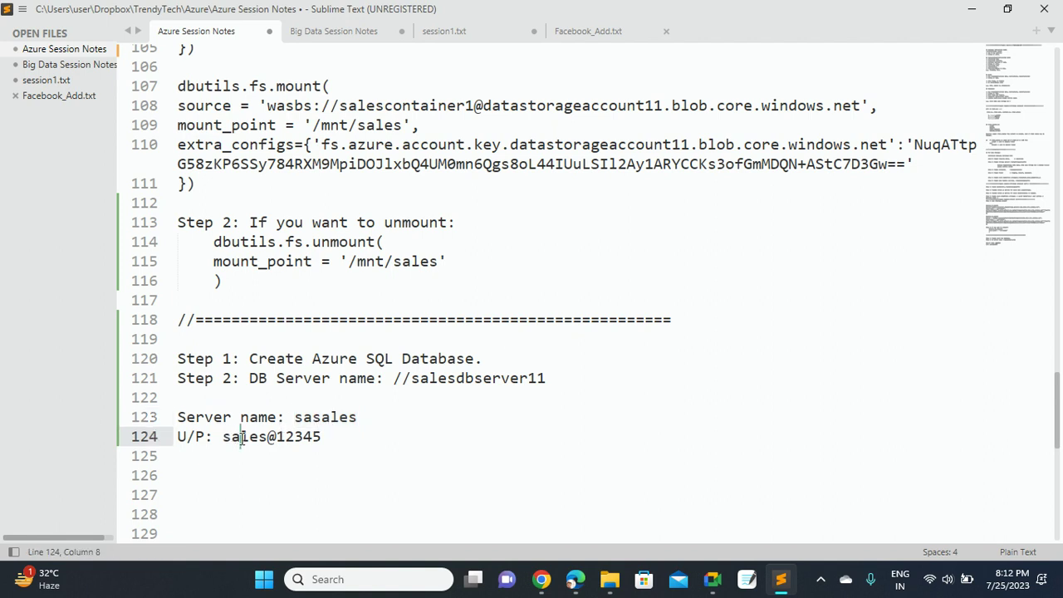
pyautogui.doubleClick(241, 438)
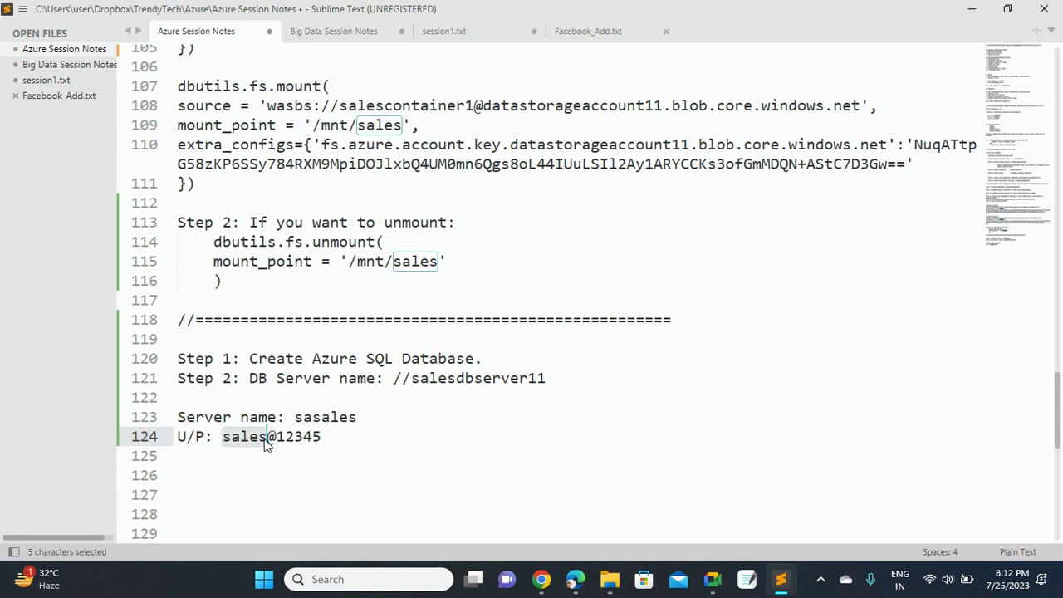
pyautogui.click(325, 435)
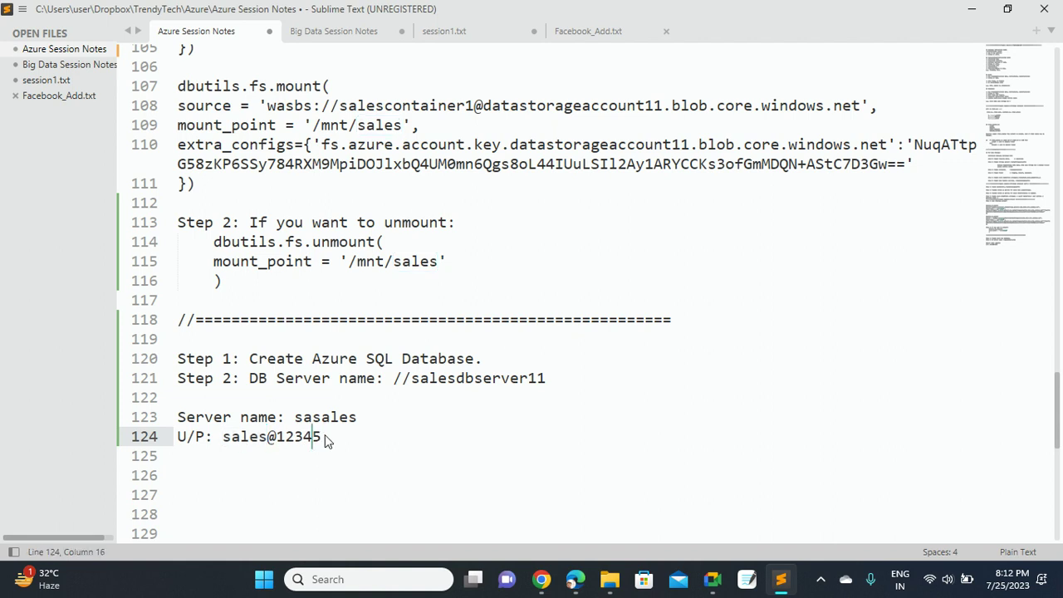
pyautogui.press('Left')
pyautogui.press('Left')
pyautogui.press('Left')
pyautogui.press('Left')
pyautogui.press('Left')
pyautogui.press('Left')
pyautogui.press('Left')
pyautogui.press('Left')
pyautogui.doubleClick(444, 379)
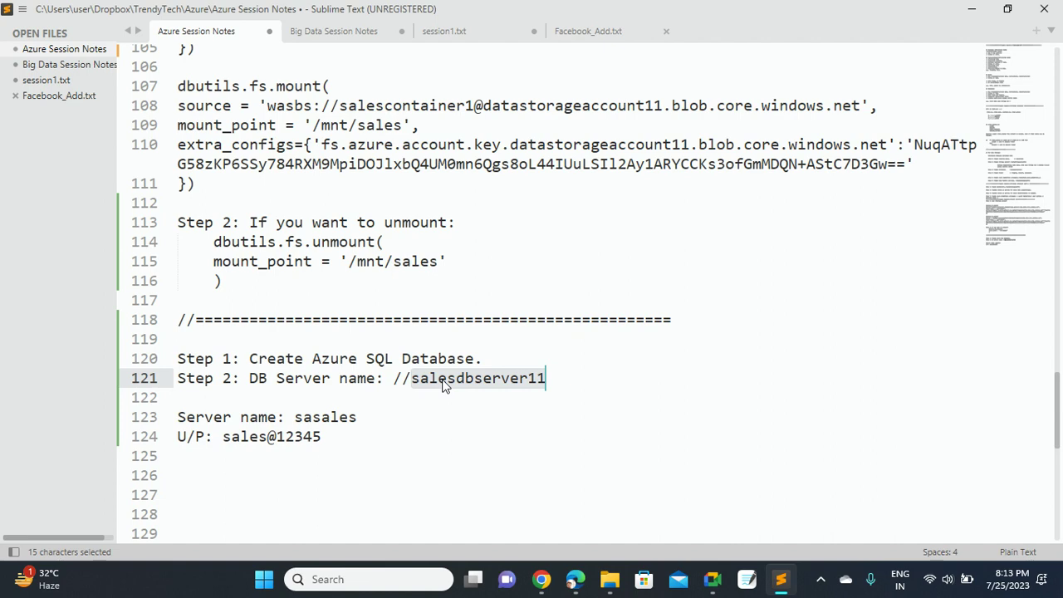
pyautogui.click(541, 581)
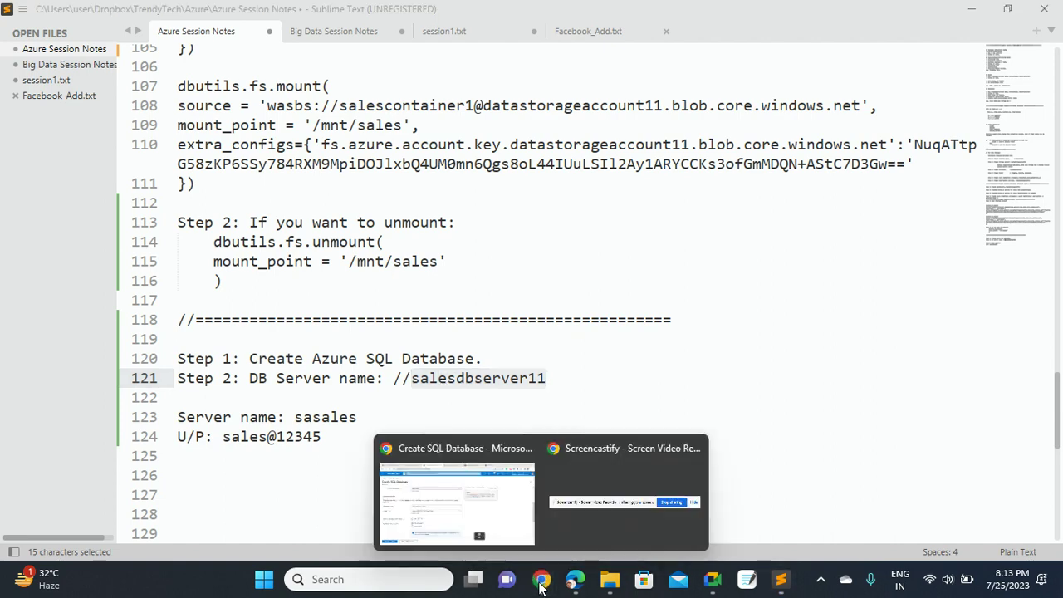
# Enter dbsales as the database name by pasting and editing the copied login text
pyautogui.click(466, 503)
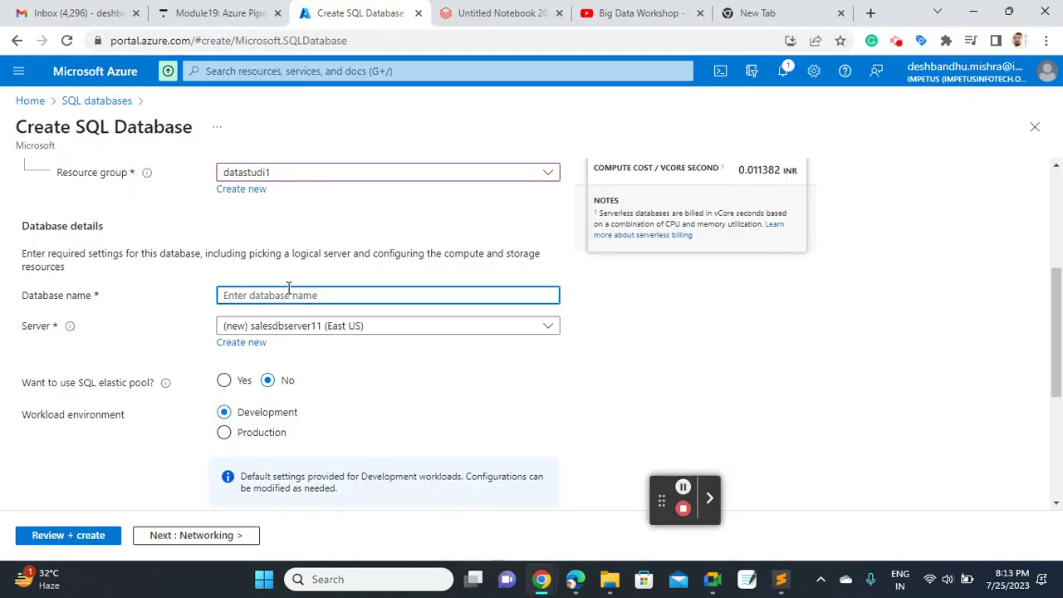
pyautogui.click(282, 294)
pyautogui.write('sasales')
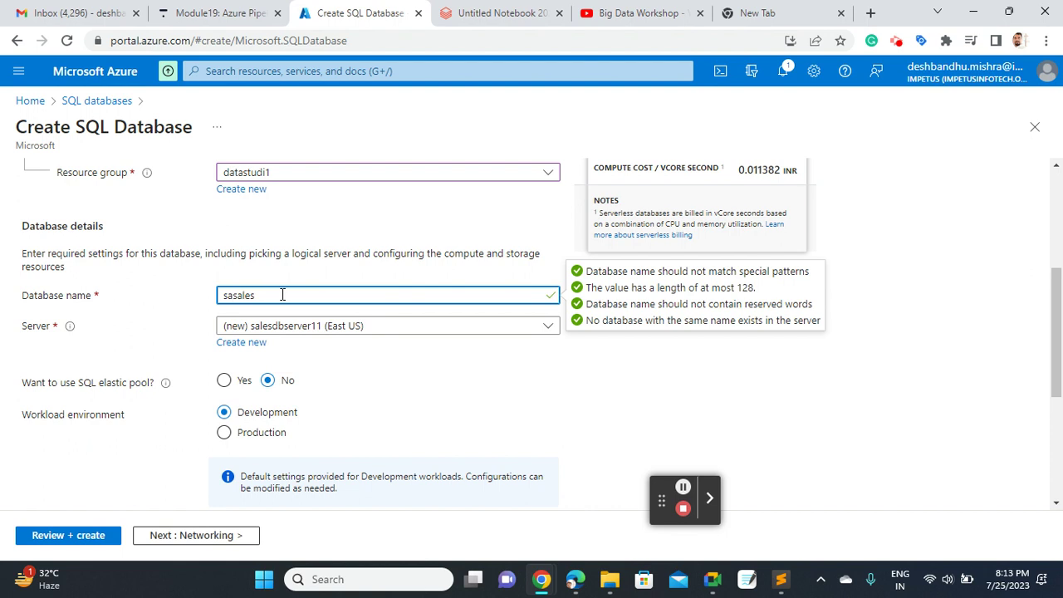
pyautogui.press('Home')
pyautogui.press('Delete')
pyautogui.press('Delete')
pyautogui.write('db')
pyautogui.doubleClick(283, 295)
pyautogui.click(781, 579)
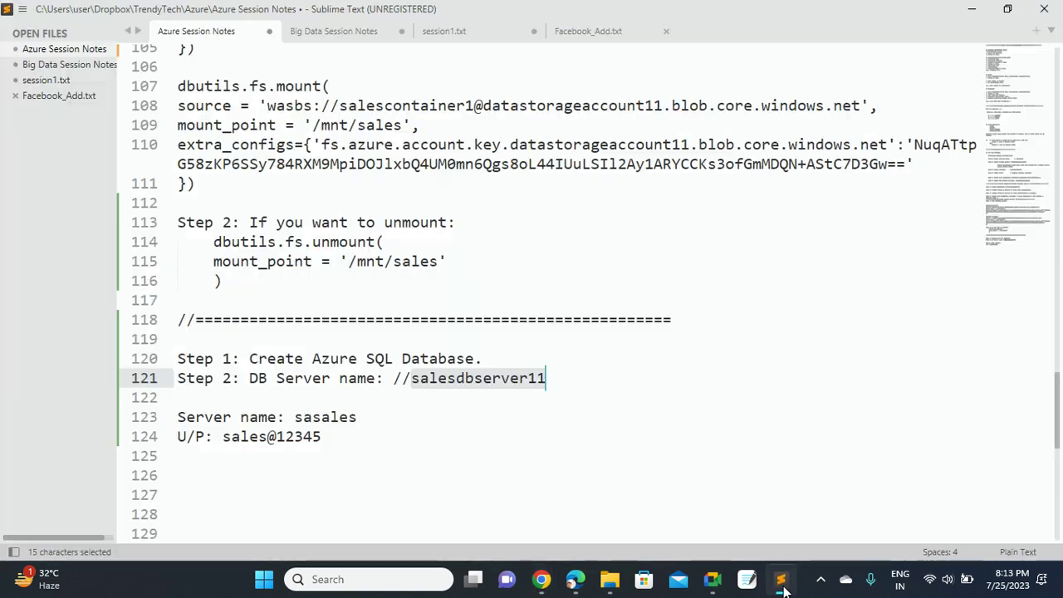
# Add 'Step 3: Database Name: dbsales' under the server name and relabel 'Server name' as 'User name'
pyautogui.click(553, 378)
pyautogui.press('Return')
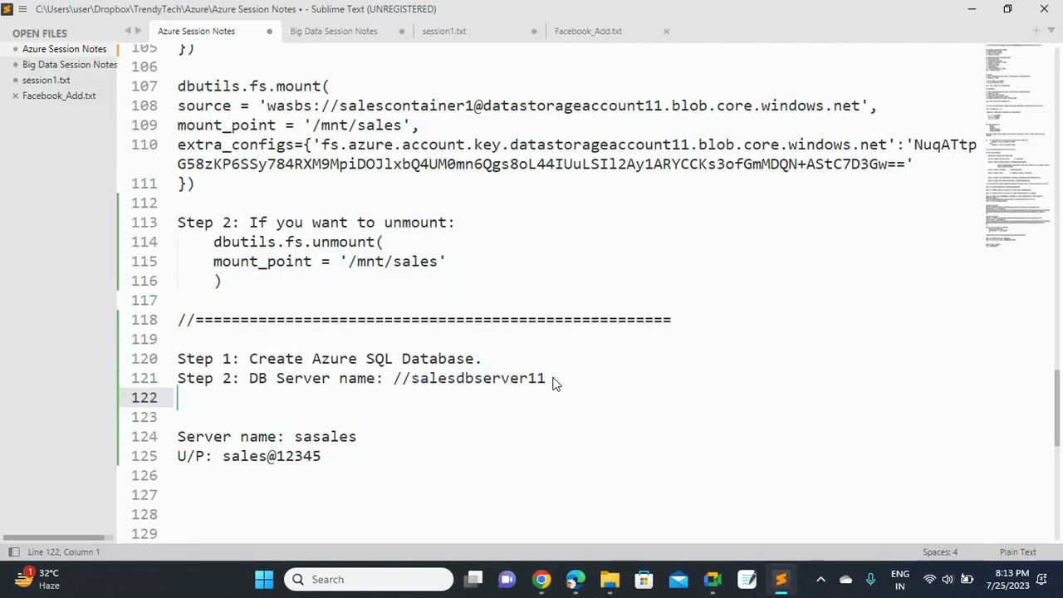
pyautogui.write('Step 3')
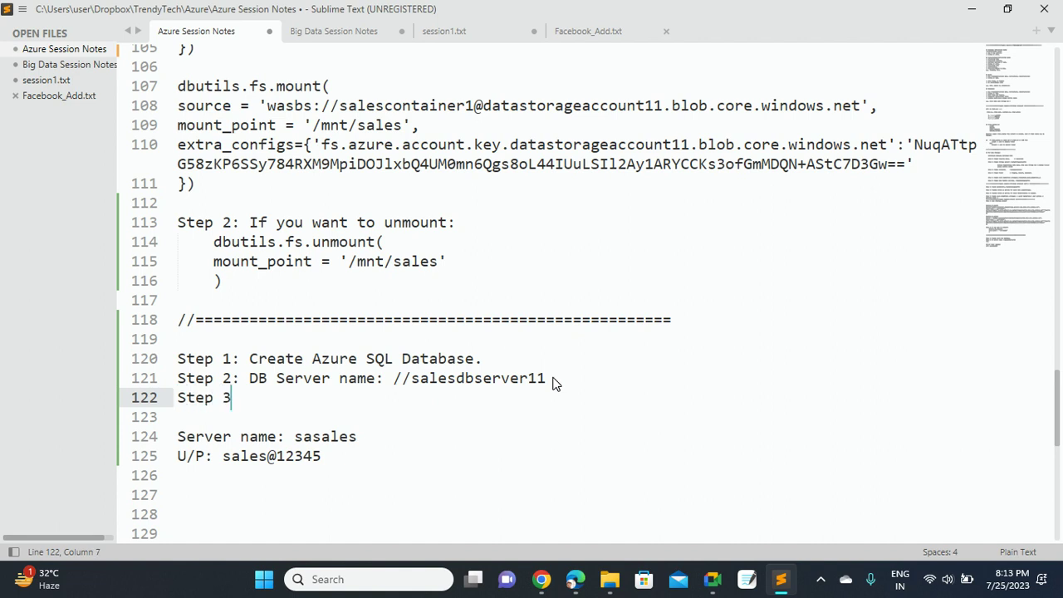
pyautogui.write(': Database ')
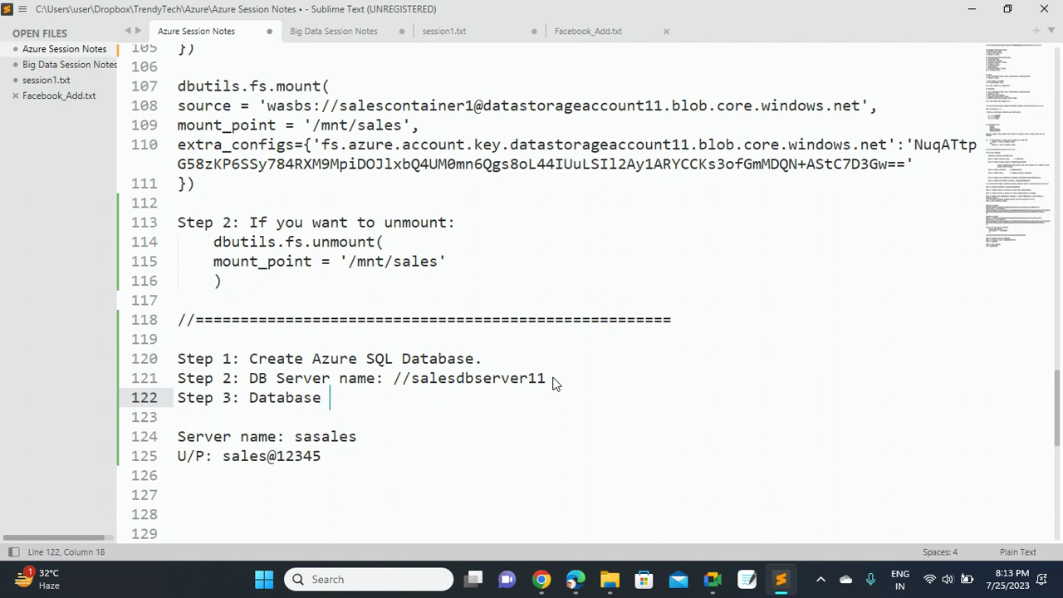
pyautogui.write('Name: dbsales')
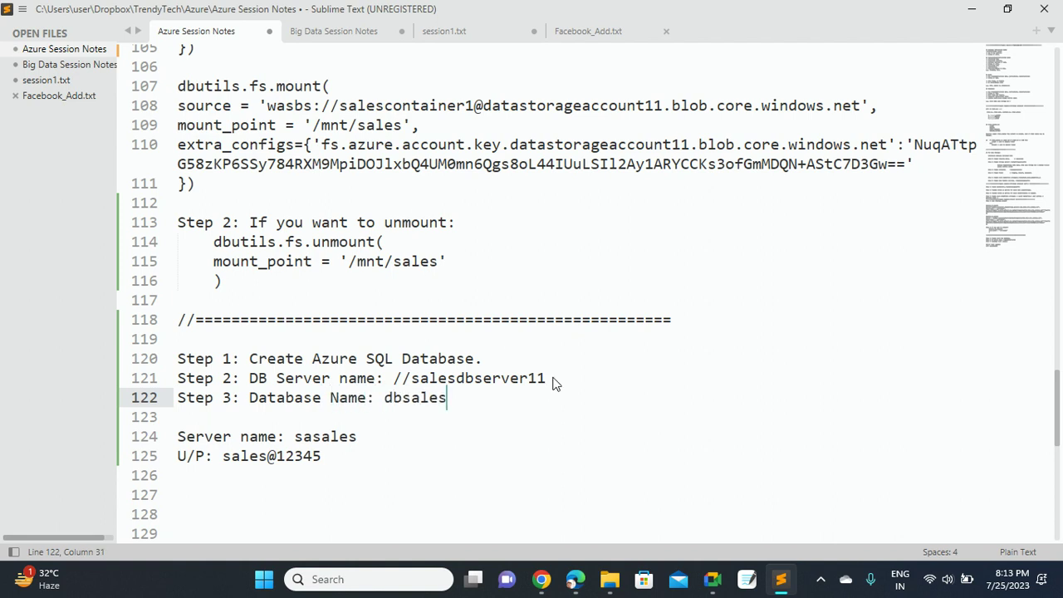
pyautogui.click(233, 436)
pyautogui.press('BackSpace')
pyautogui.press('BackSpace')
pyautogui.press('BackSpace')
pyautogui.press('BackSpace')
pyautogui.press('BackSpace')
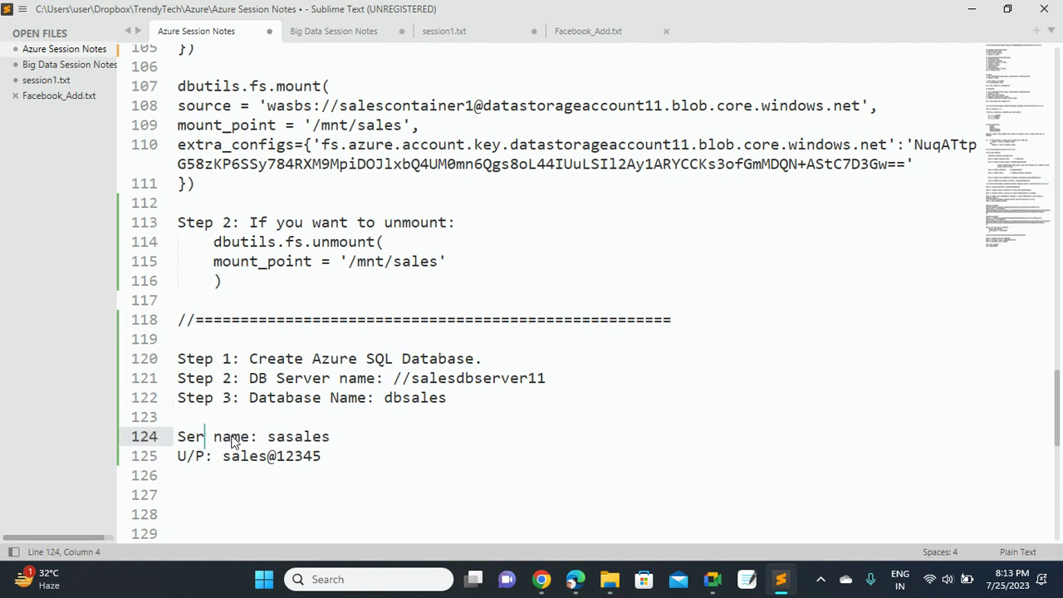
pyautogui.press('BackSpace')
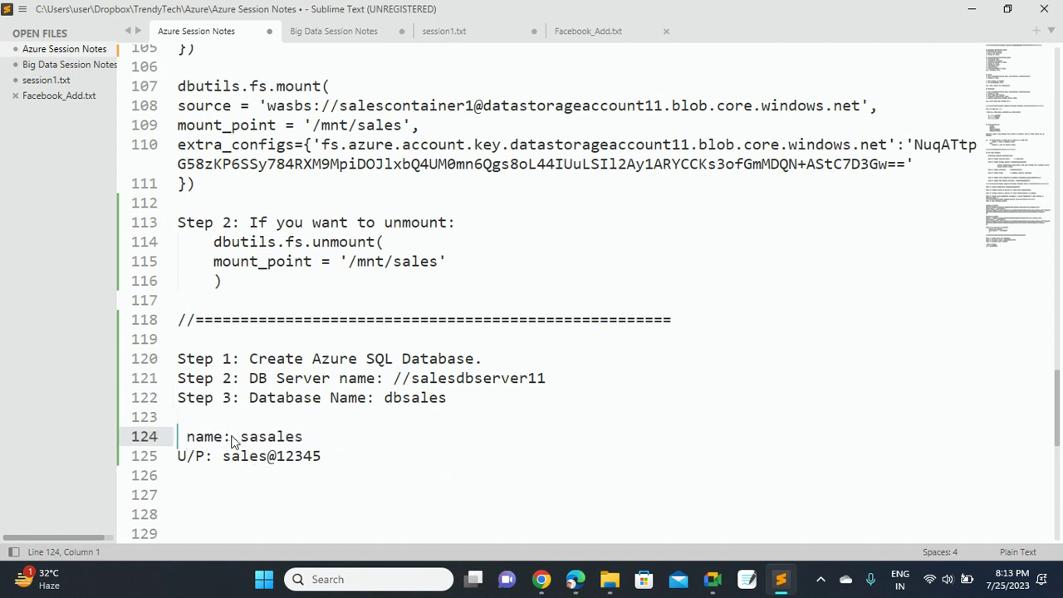
pyautogui.write('User')
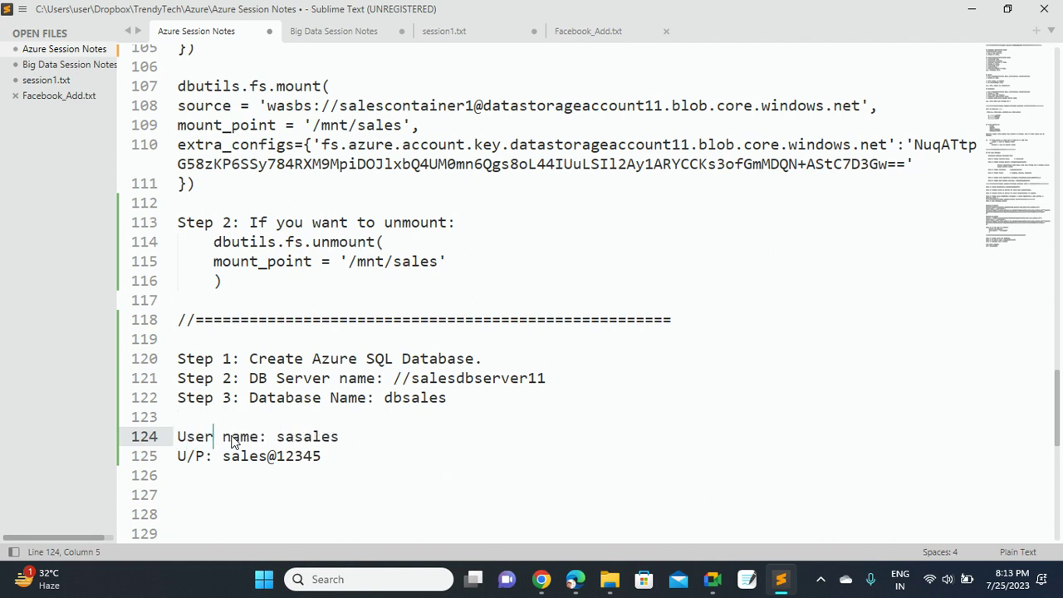
pyautogui.hotkey('ctrl', 's')
# Change the 'U/P' label to 'Password' and save the notes
pyautogui.press('Down')
pyautogui.press('Left')
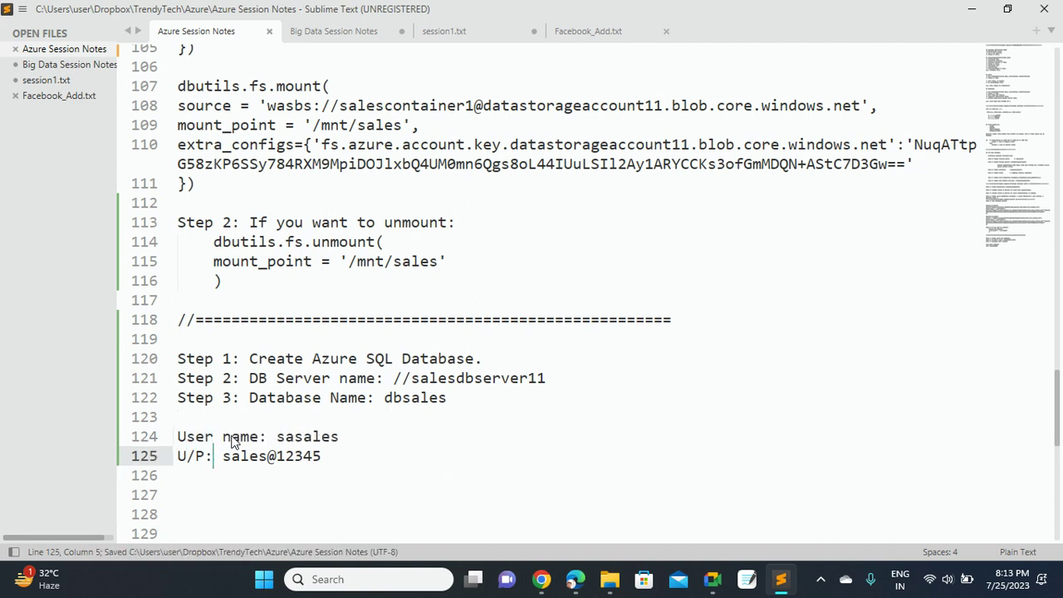
pyautogui.write('ssword')
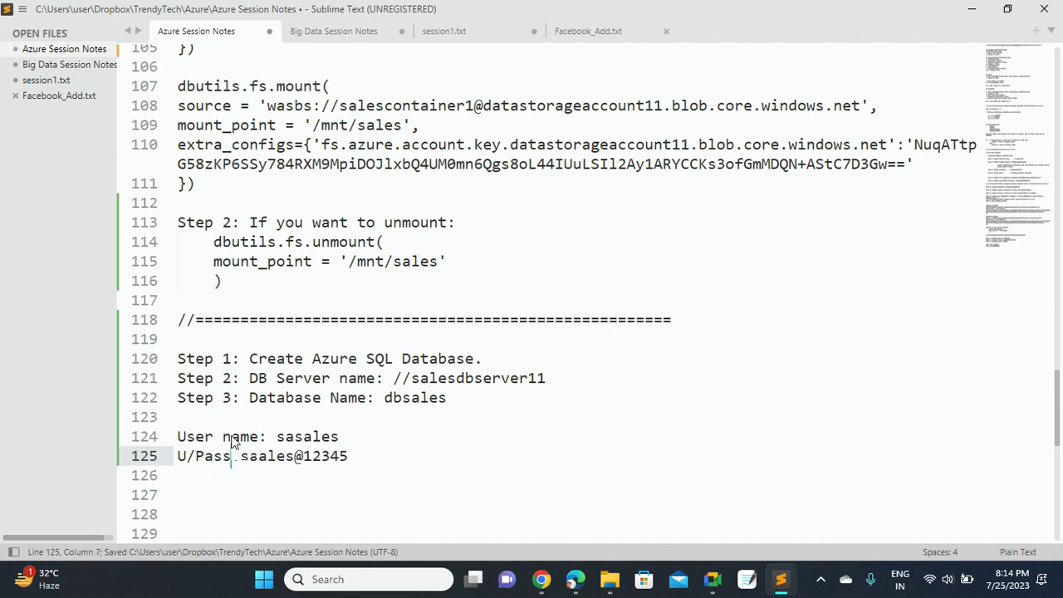
pyautogui.press('Left')
pyautogui.press('Left')
pyautogui.press('Left')
pyautogui.press('Left')
pyautogui.press('Left')
pyautogui.press('Left')
pyautogui.press('Left')
pyautogui.press('Left')
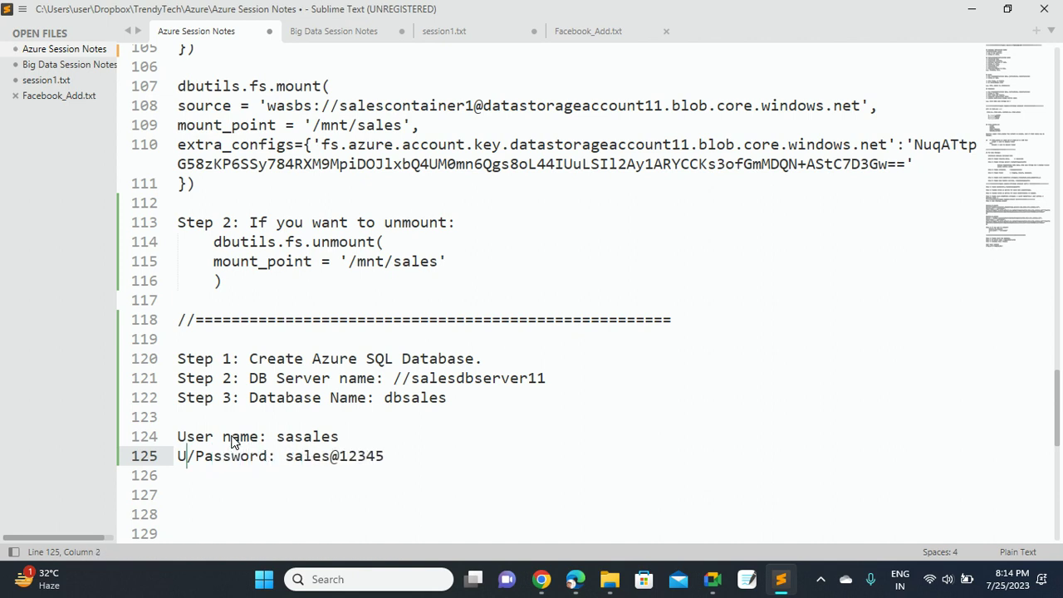
pyautogui.press('Left')
pyautogui.press('Right')
pyautogui.press('Right')
pyautogui.press('BackSpace')
pyautogui.press('BackSpace')
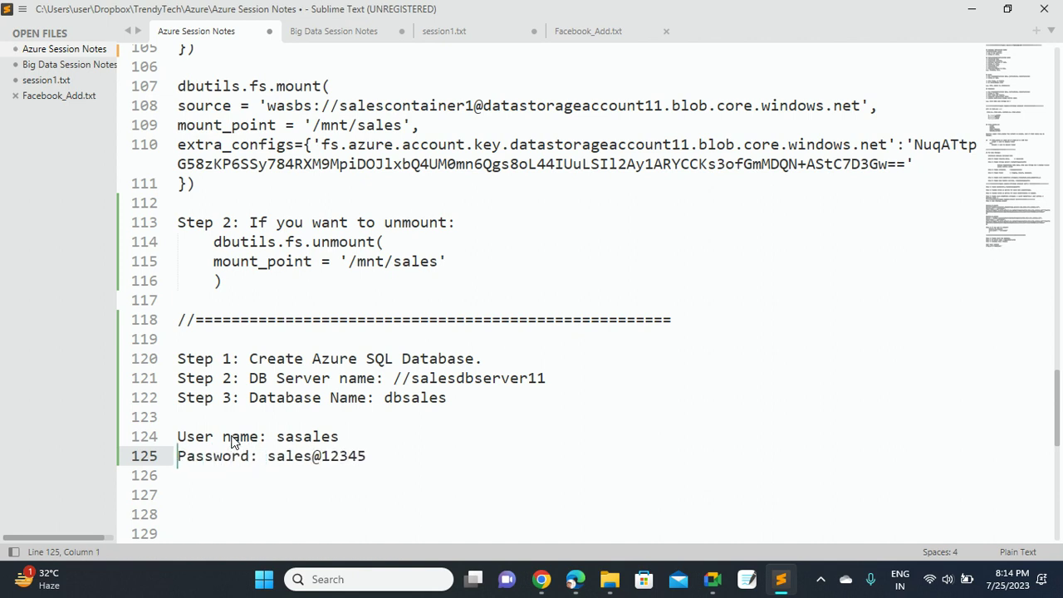
pyautogui.hotkey('ctrl', 's')
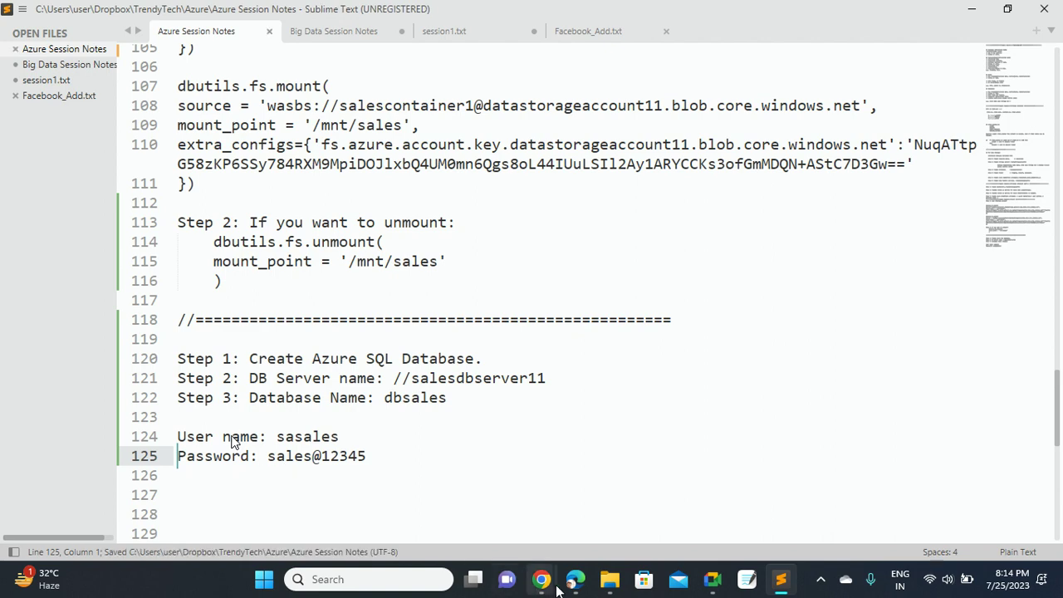
# Review the dbsales database on new server salesdbserver11 and submit it for creation
pyautogui.moveTo(541, 579)
pyautogui.click(478, 513)
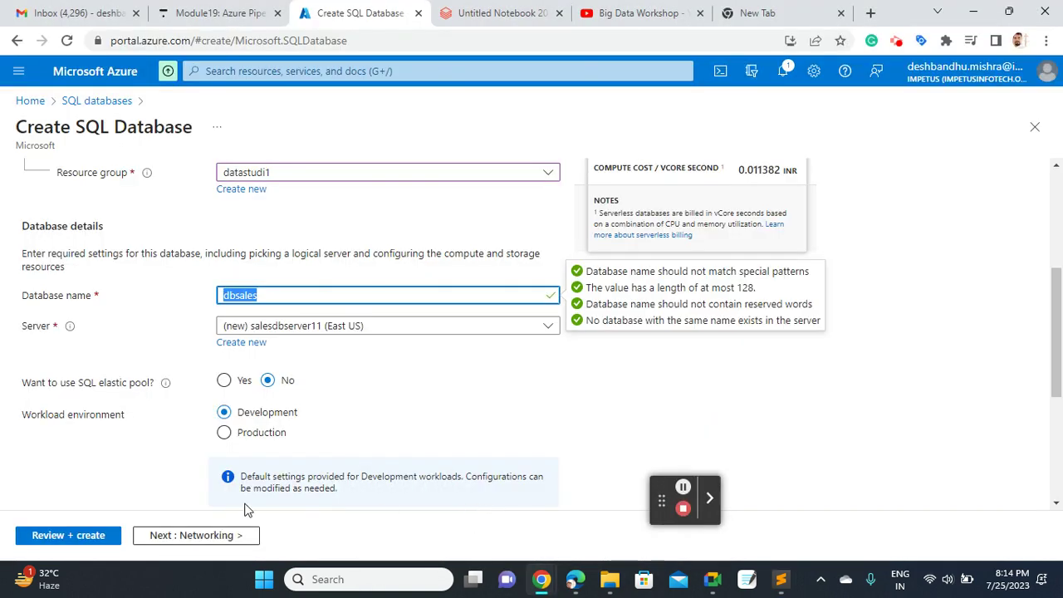
pyautogui.click(68, 535)
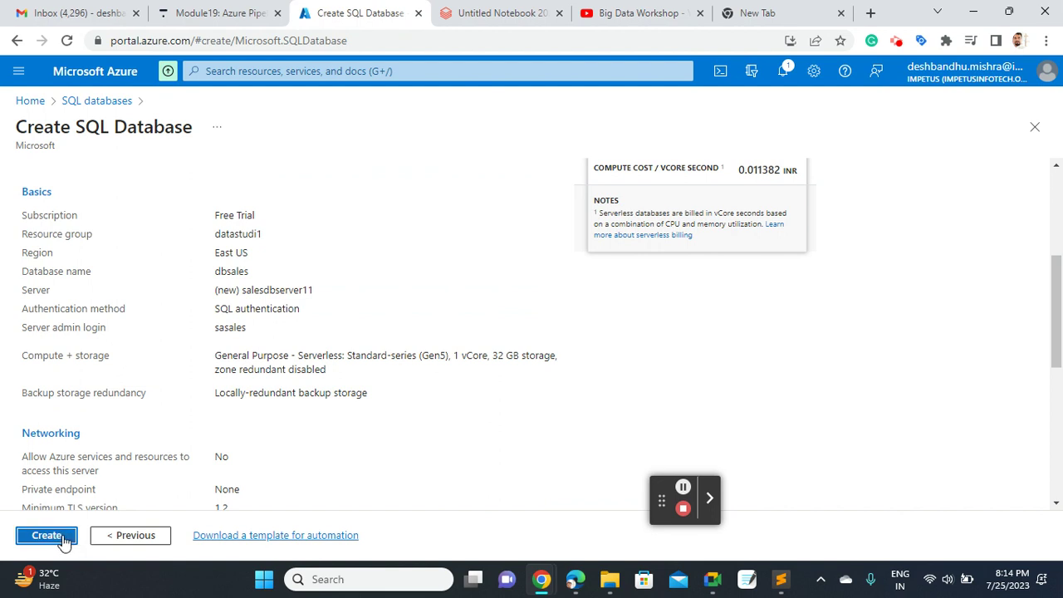
pyautogui.click(61, 537)
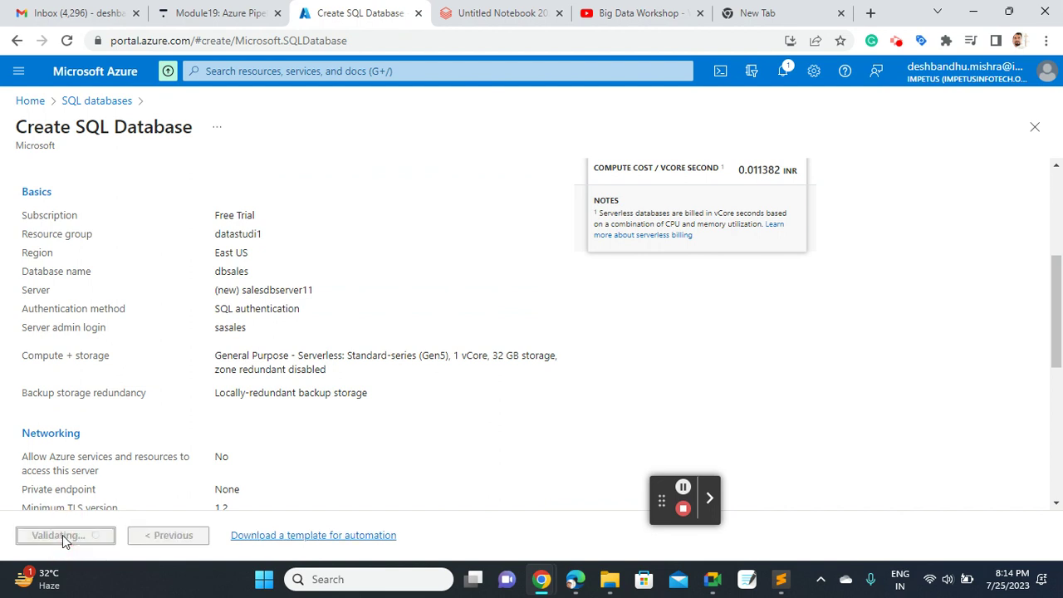